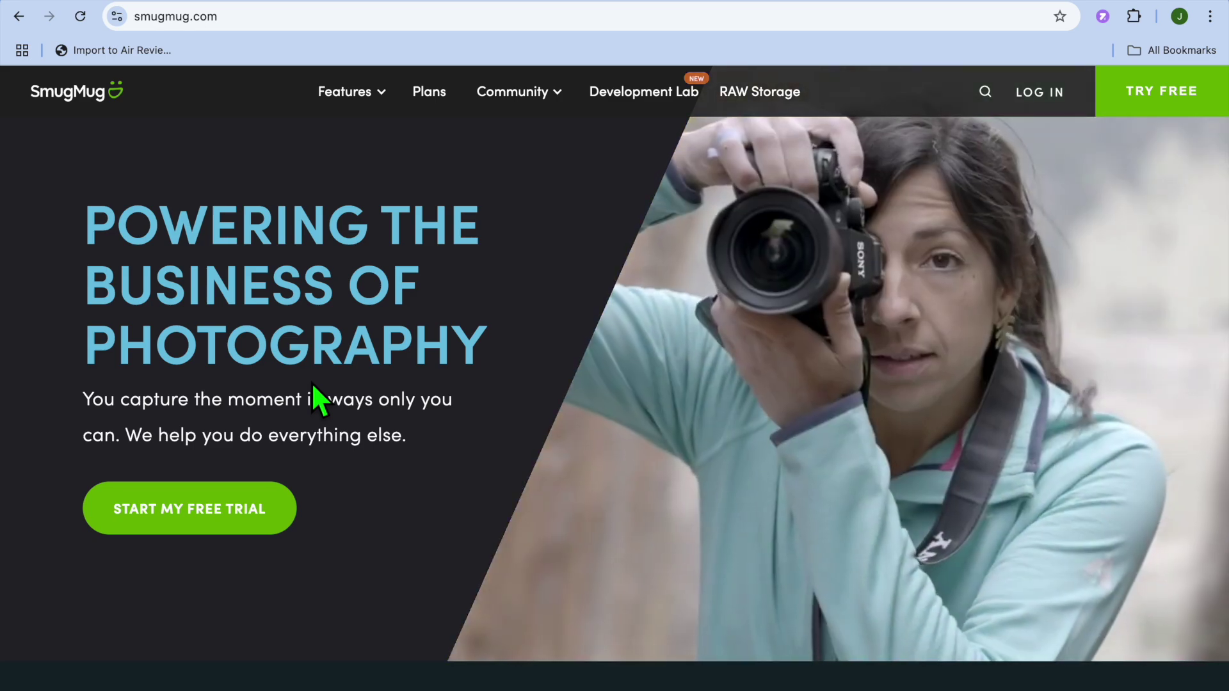
scroll(396, 426, down, 1)
scroll(396, 425, down, 1)
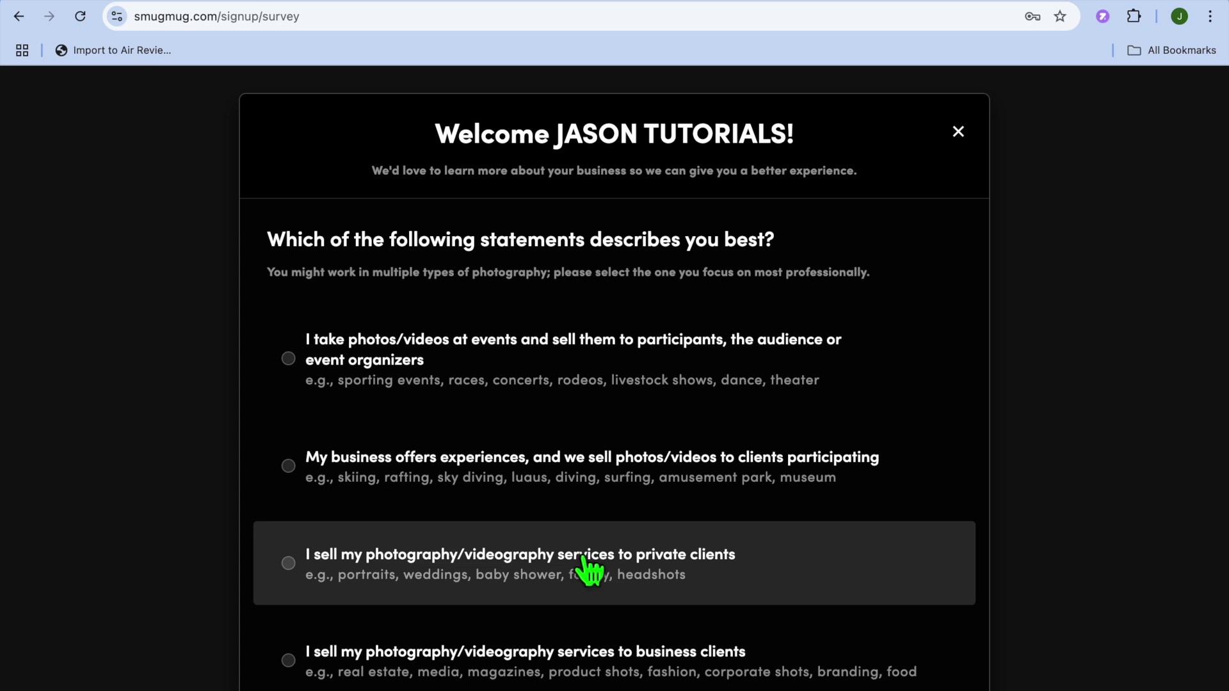
- Answer the signup survey with selling photography/videography services to private clients, and continue to the design selection
scroll(649, 576, down, 3)
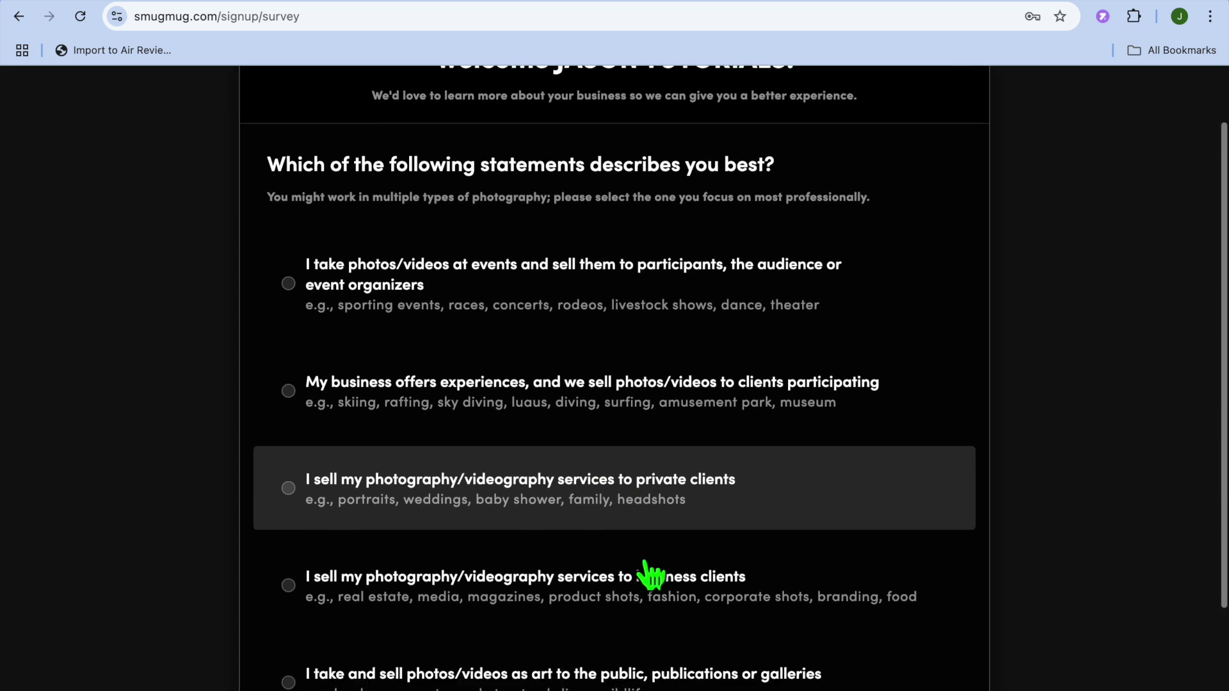
scroll(651, 576, down, 1)
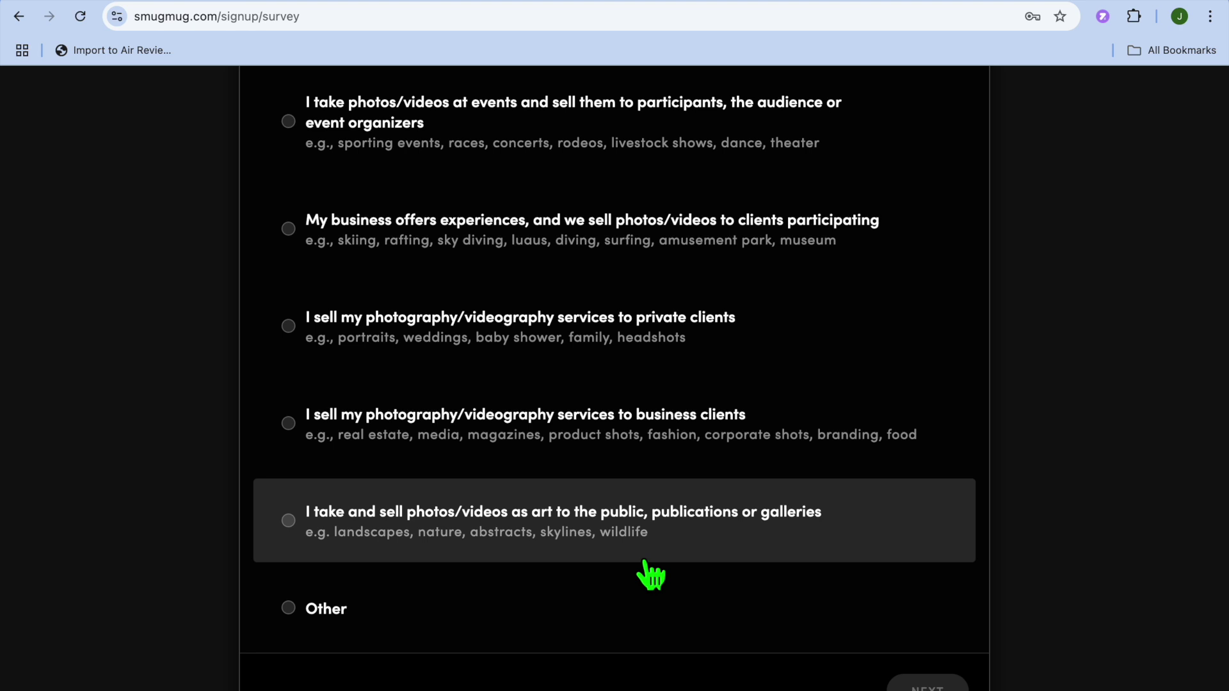
click(288, 327)
click(931, 683)
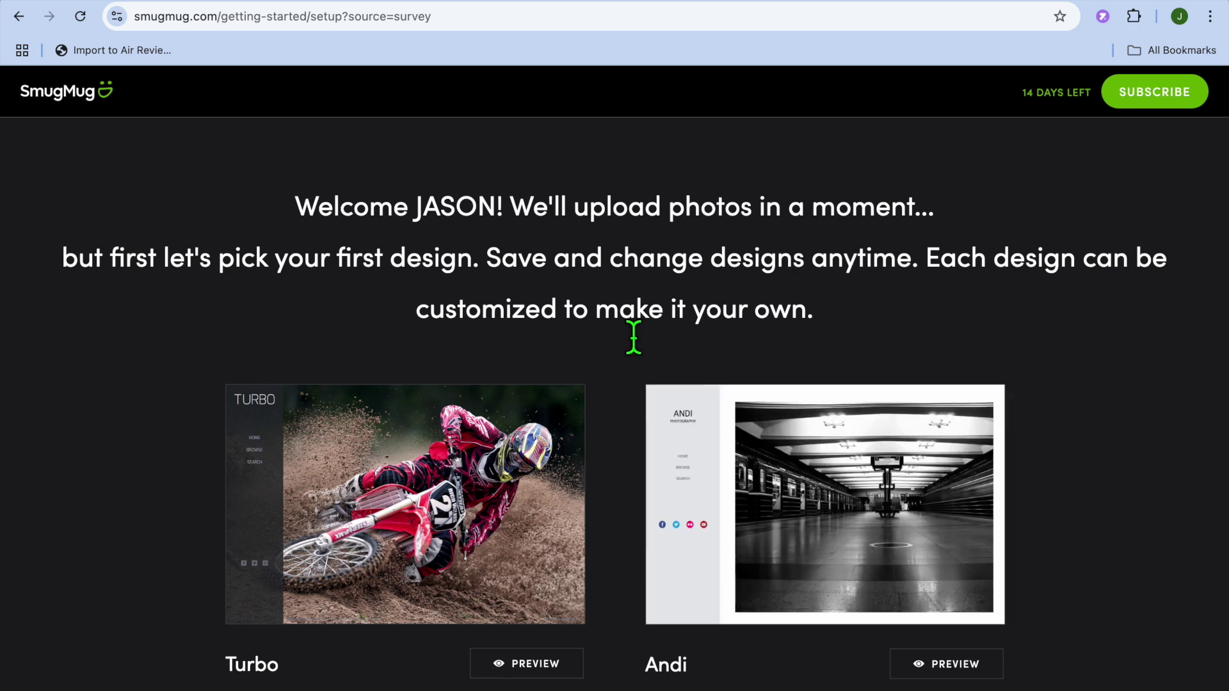
- Look through the available site designs and open a preview of the Jasper design
scroll(632, 336, down, 5)
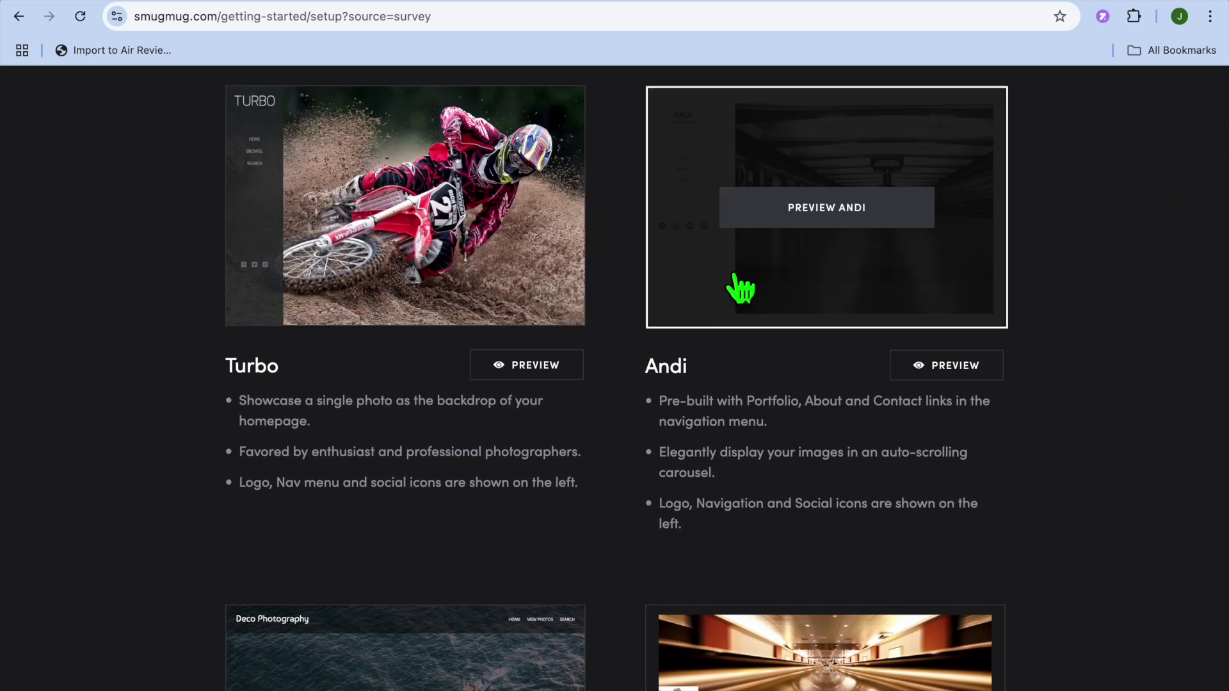
scroll(803, 507, down, 10)
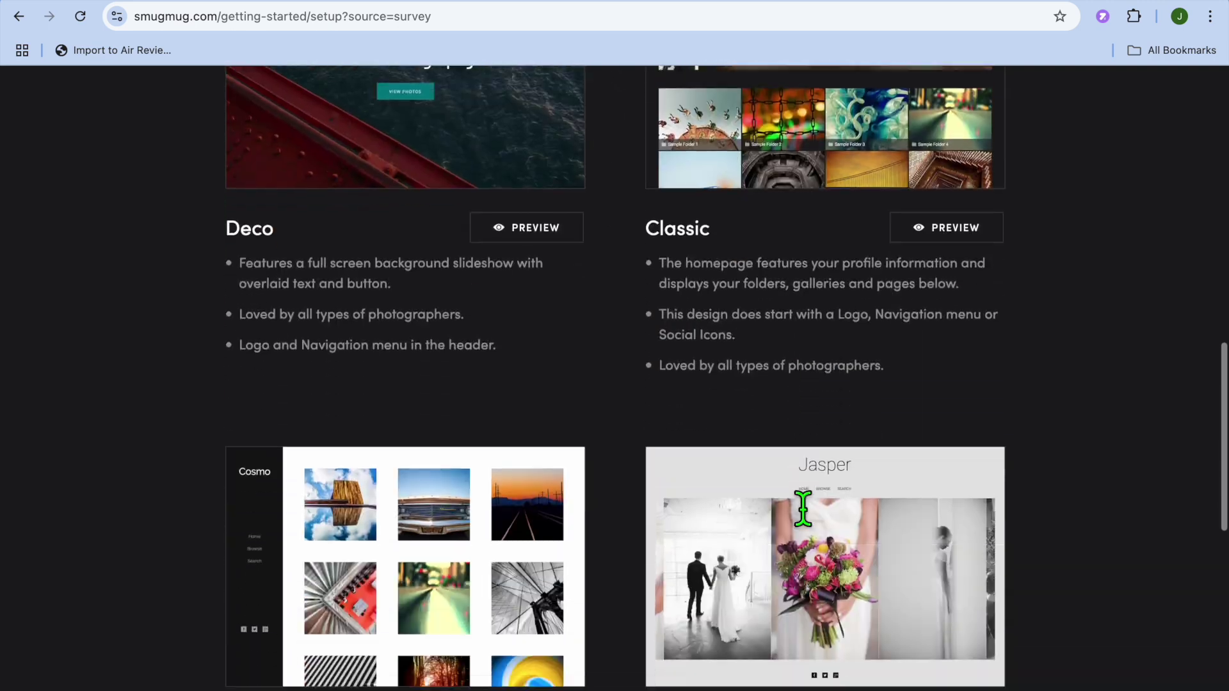
scroll(803, 508, down, 5)
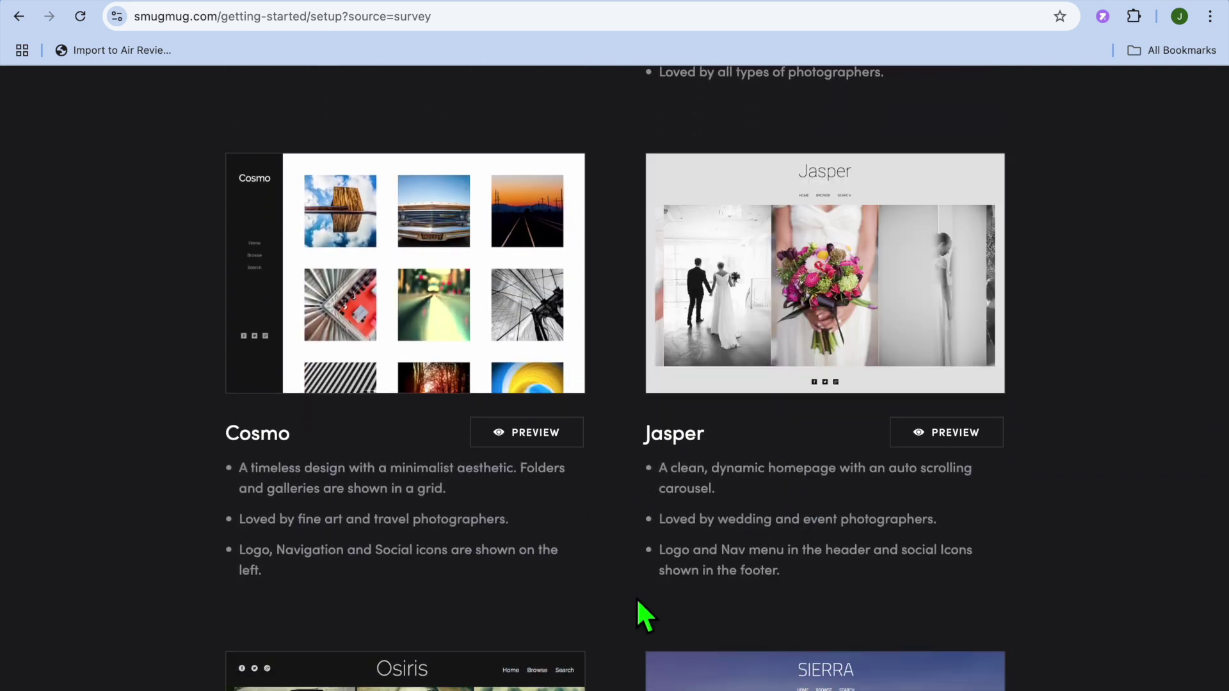
scroll(637, 601, down, 4)
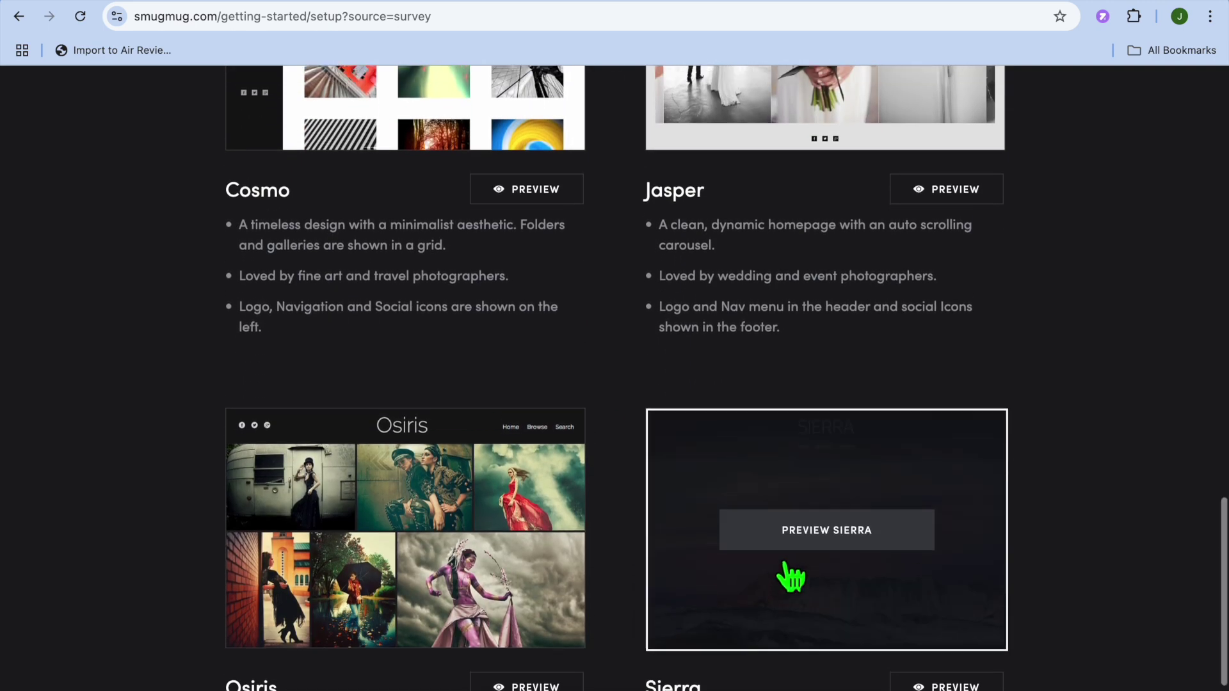
scroll(792, 578, up, 3)
mouse_move(839, 274)
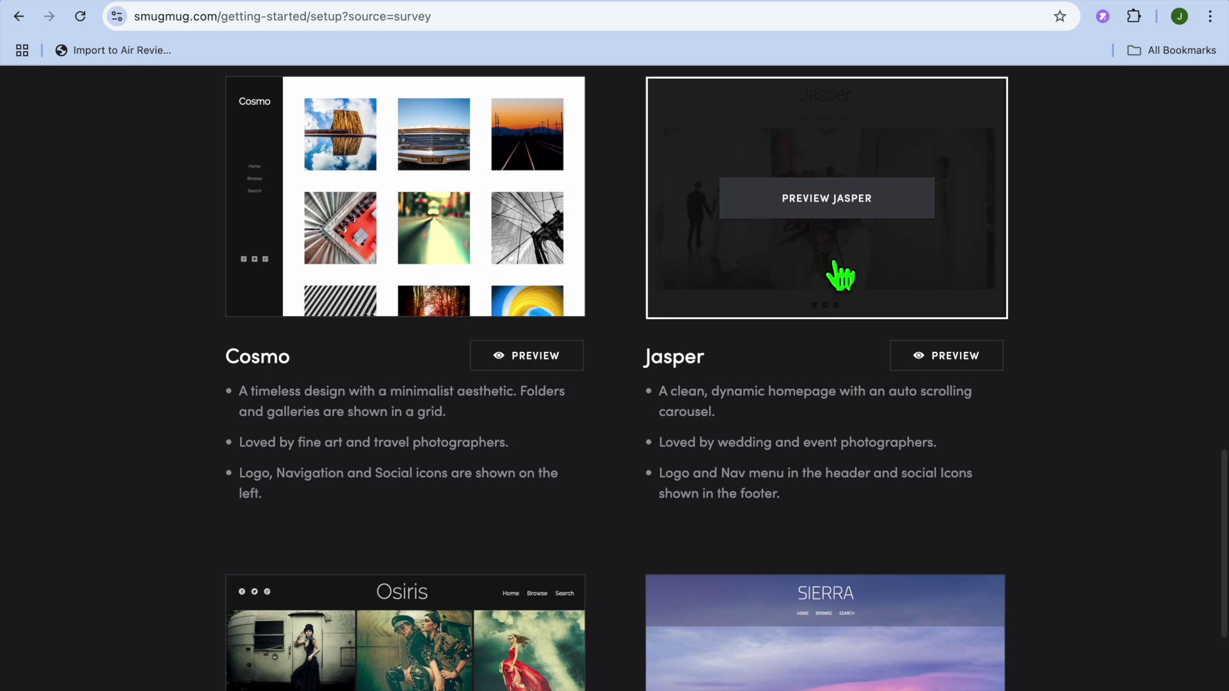
click(836, 202)
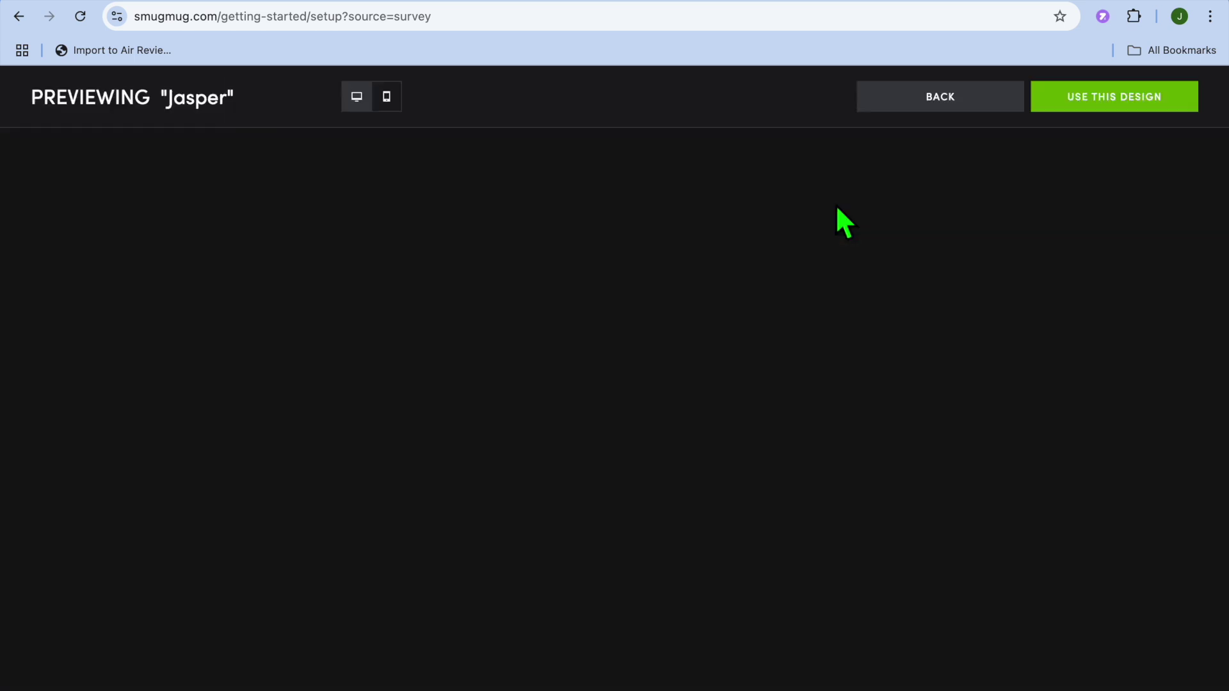
- Review the Jasper preview and adopt it as the site's design
scroll(731, 423, down, 1)
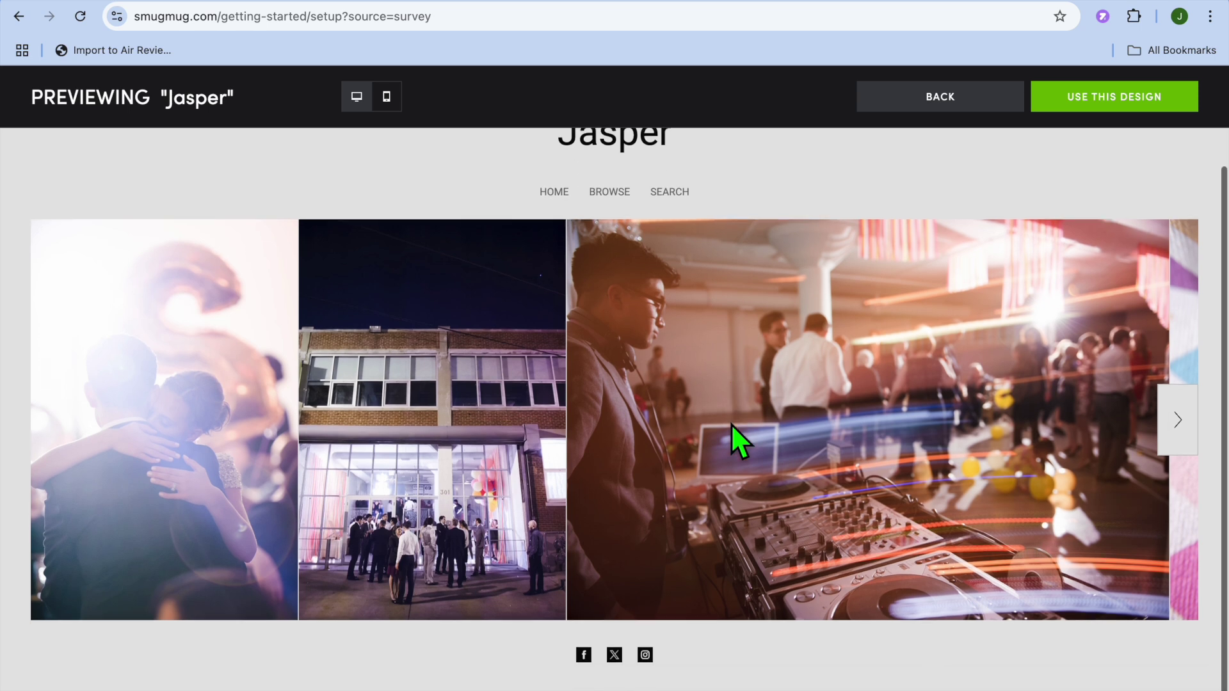
scroll(730, 424, up, 1)
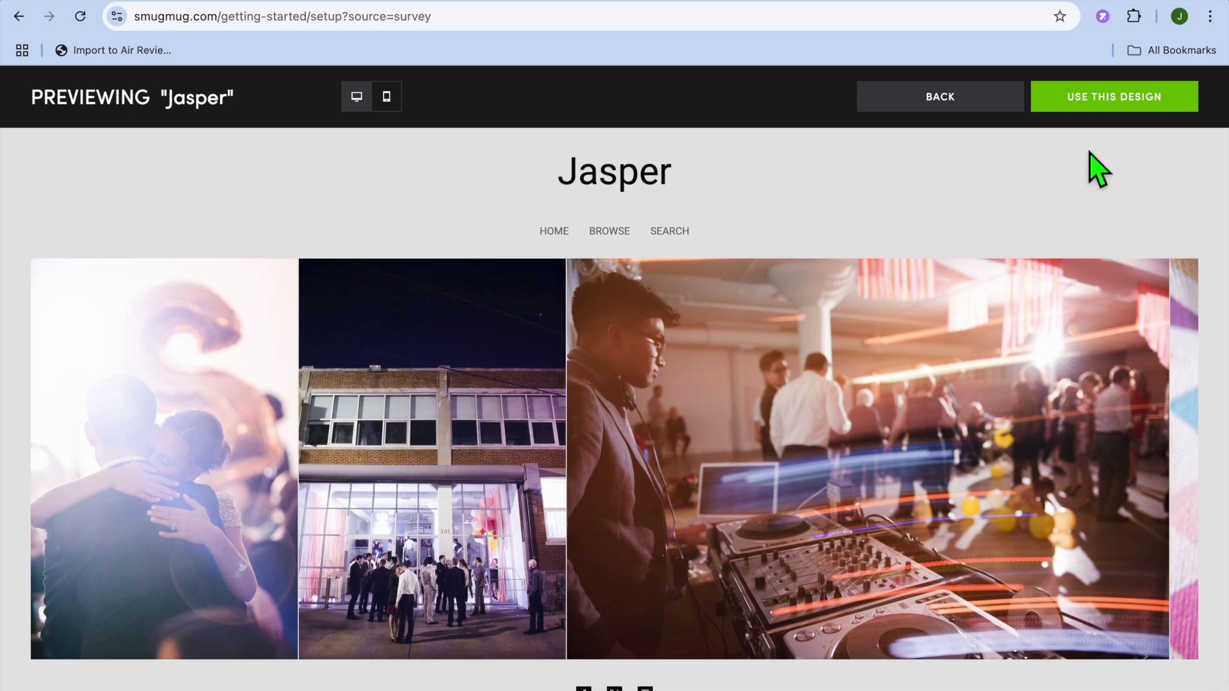
click(1110, 112)
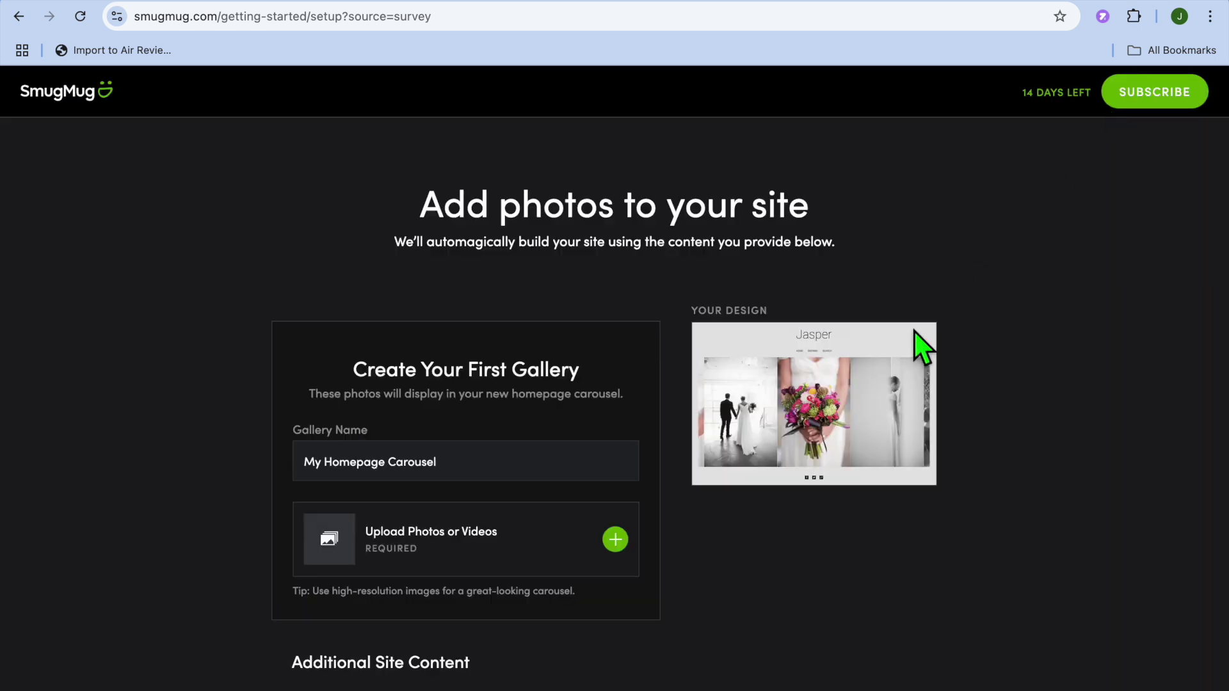
- Upload the five thumbnail PNG images numbered (3) to (7) from Downloads to the My Homepage Carousel gallery
scroll(589, 310, down, 5)
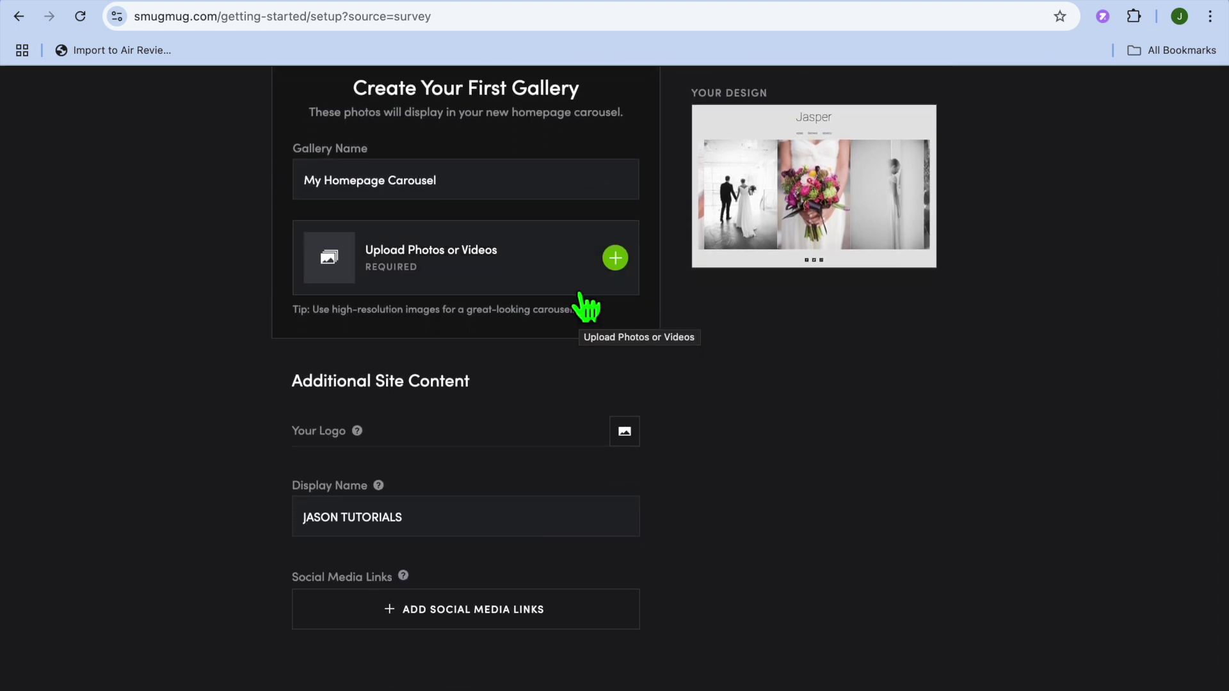
click(495, 192)
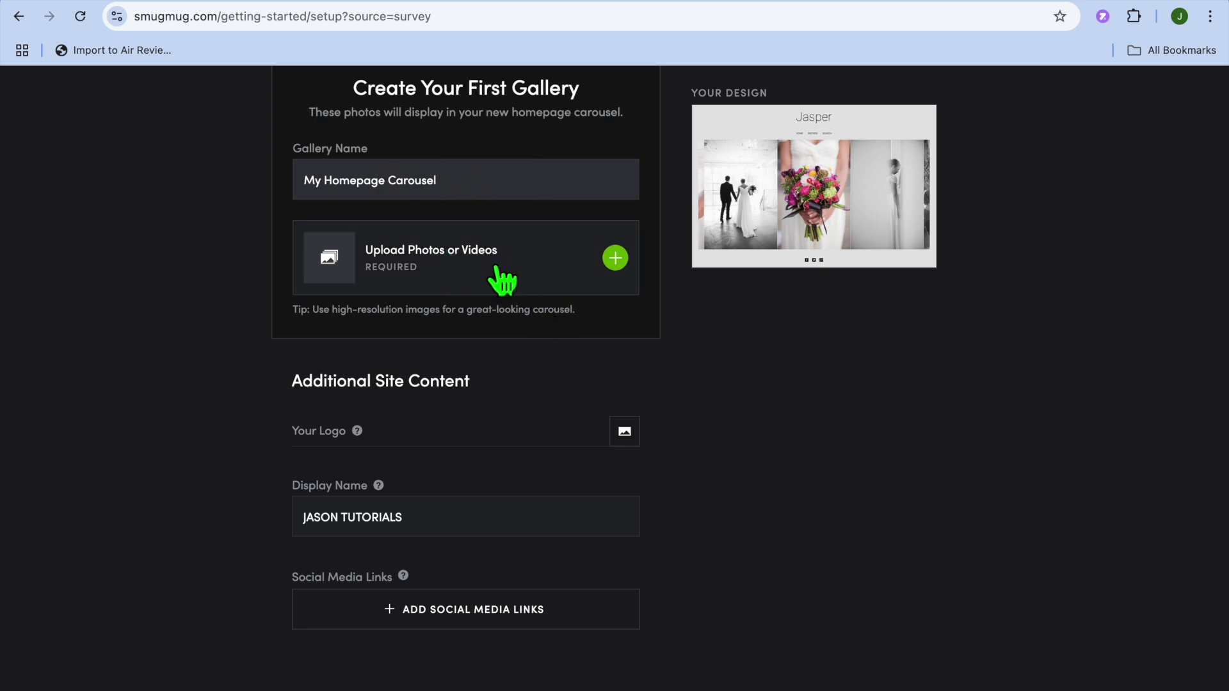
click(616, 258)
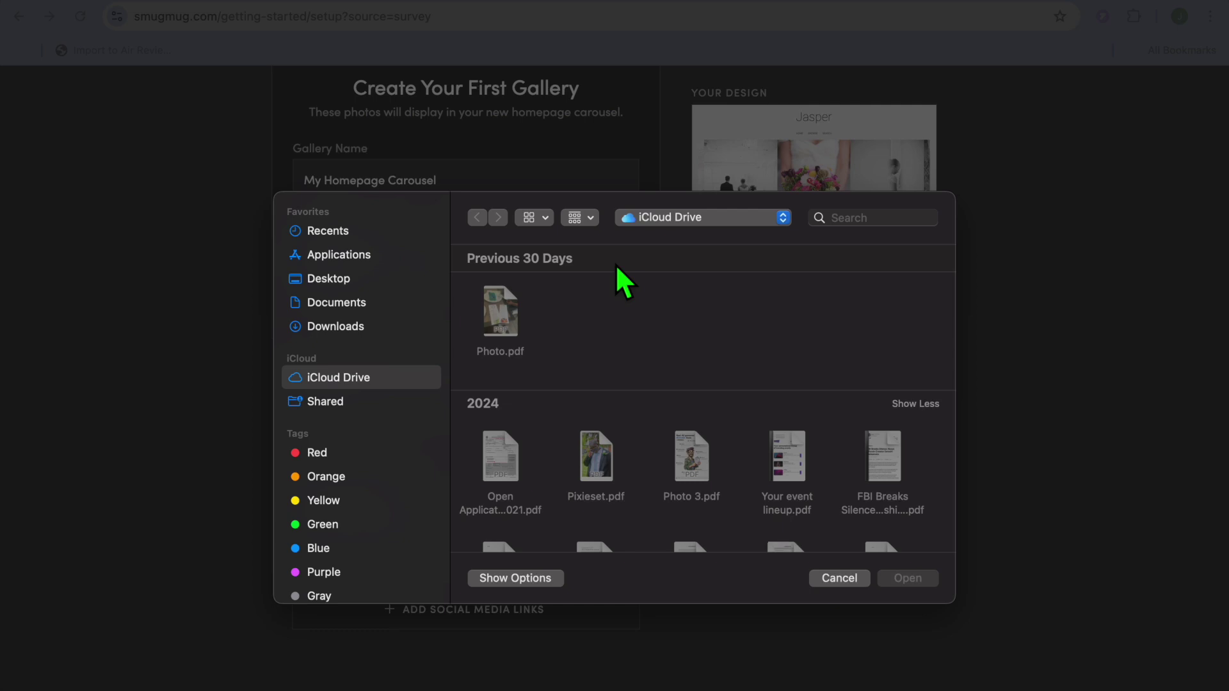
click(380, 326)
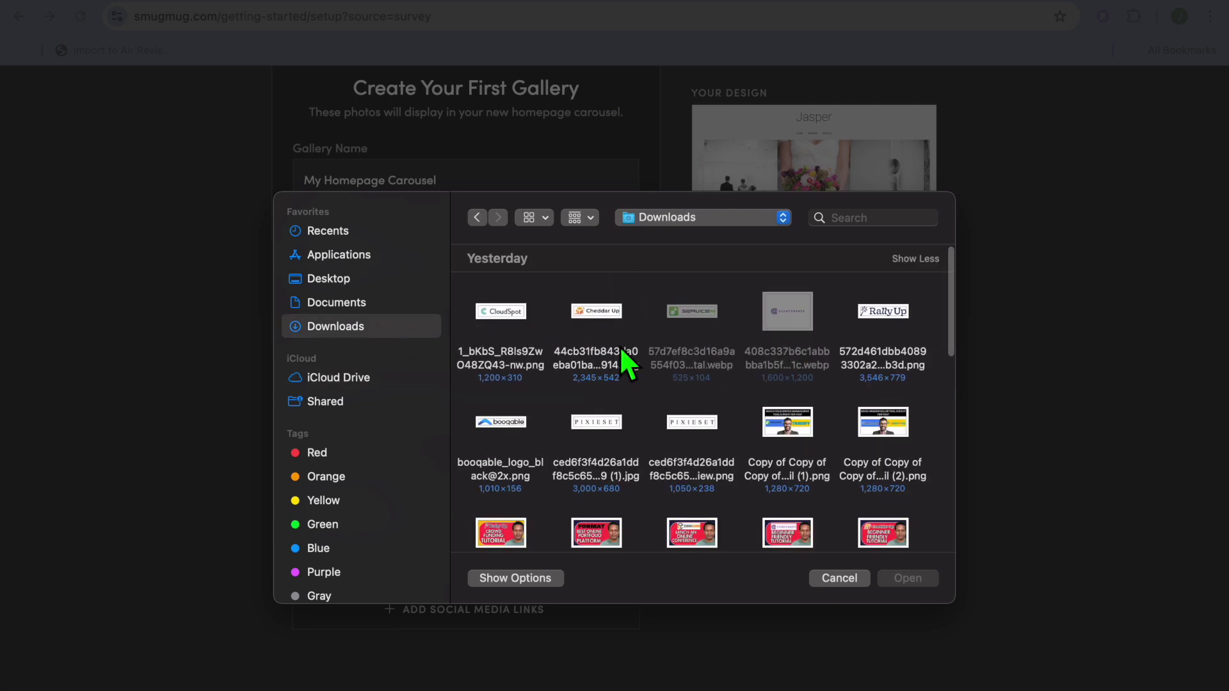
scroll(832, 413, down, 3)
drag(926, 453, 482, 433)
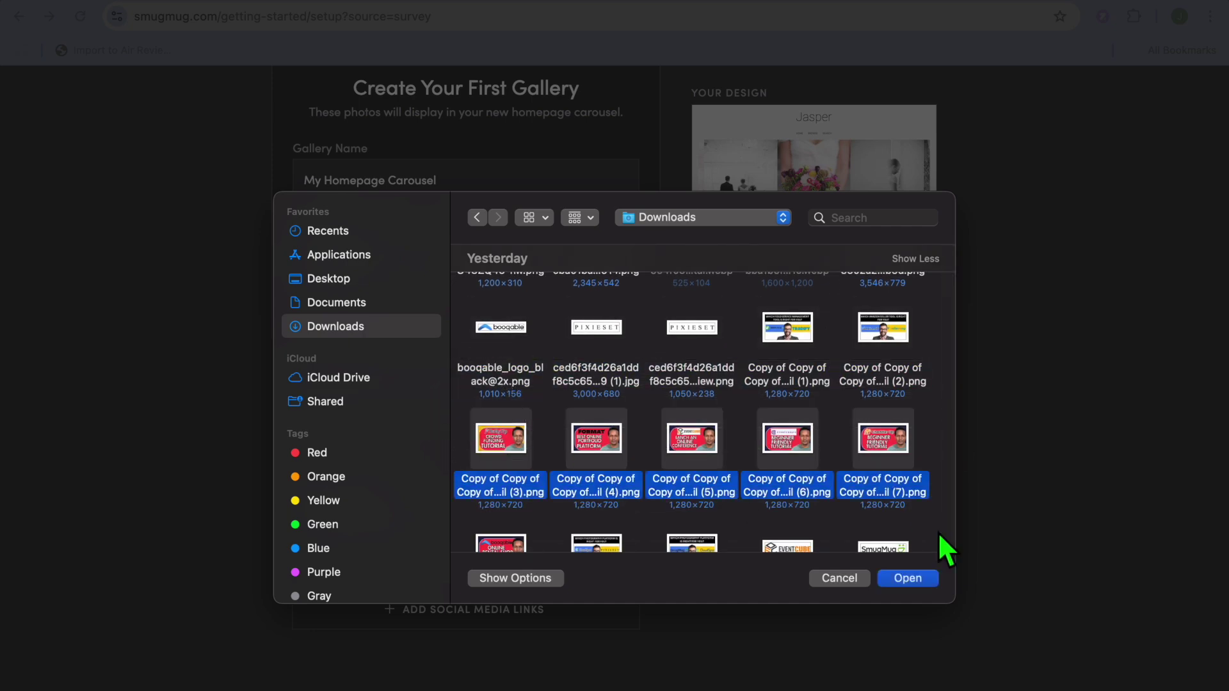
click(908, 578)
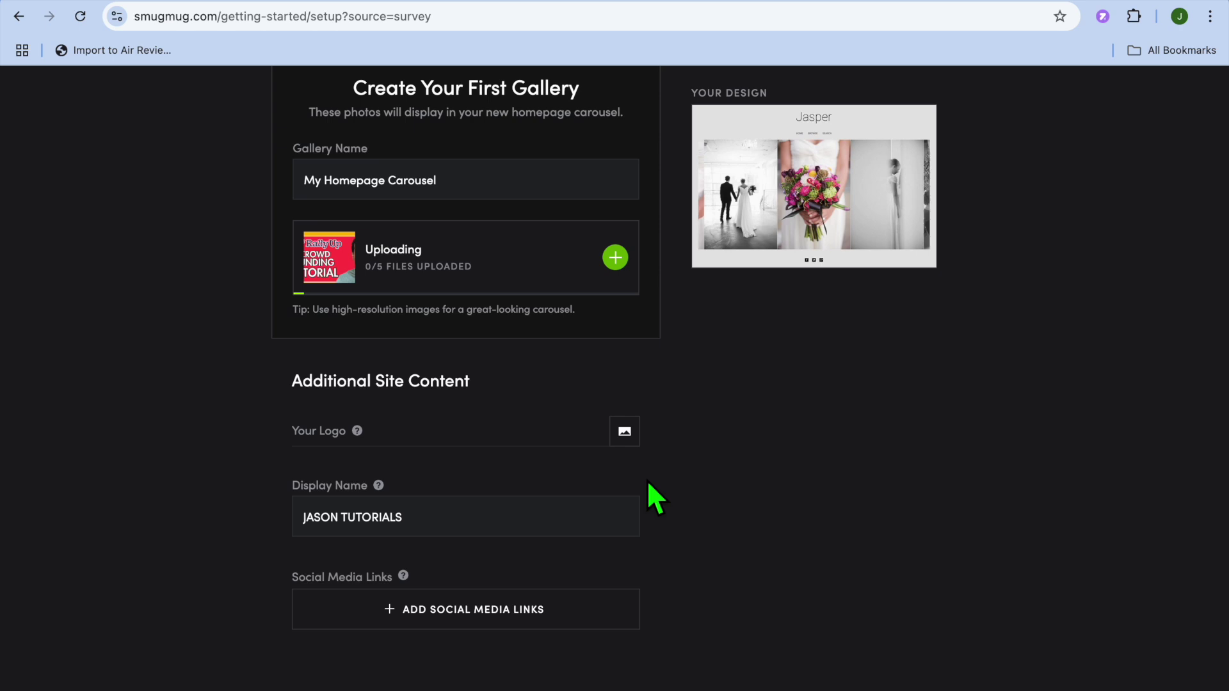
scroll(499, 429, down, 2)
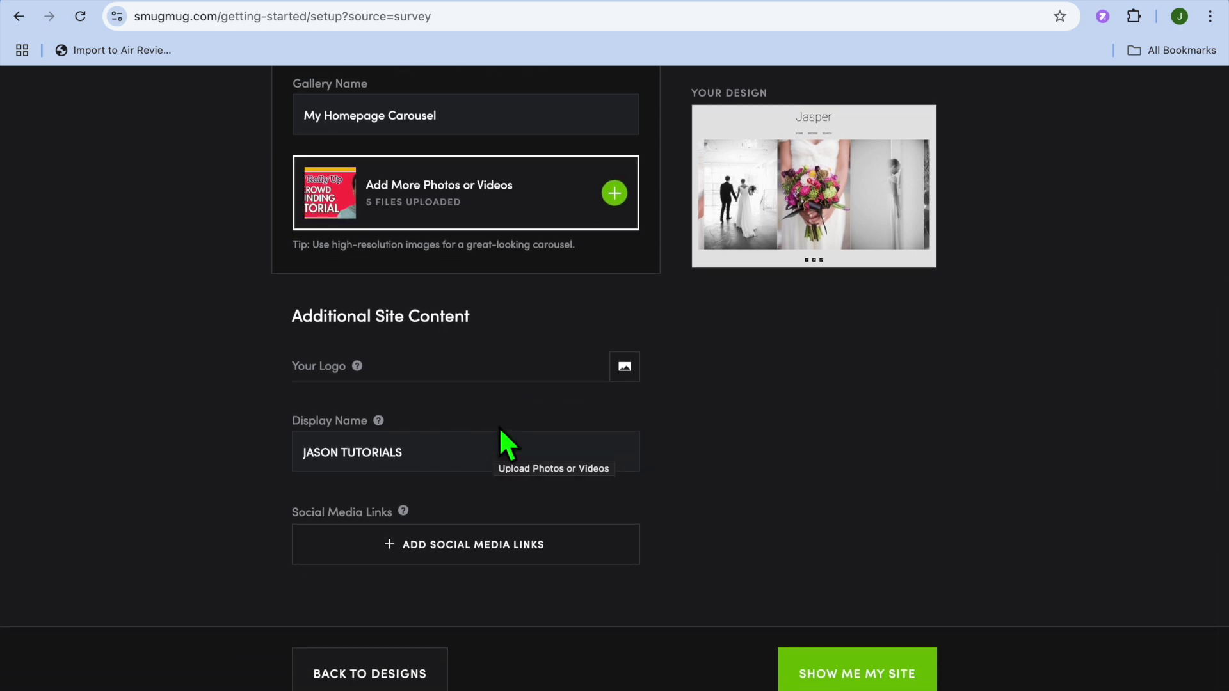
click(625, 367)
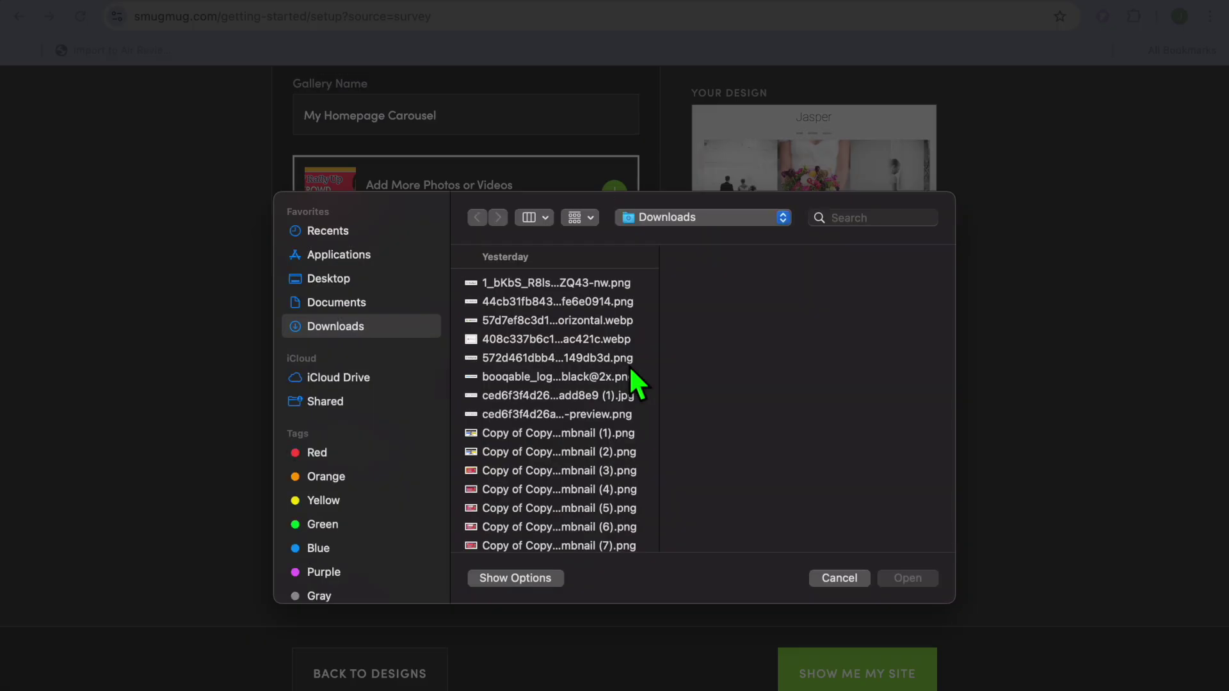
click(594, 282)
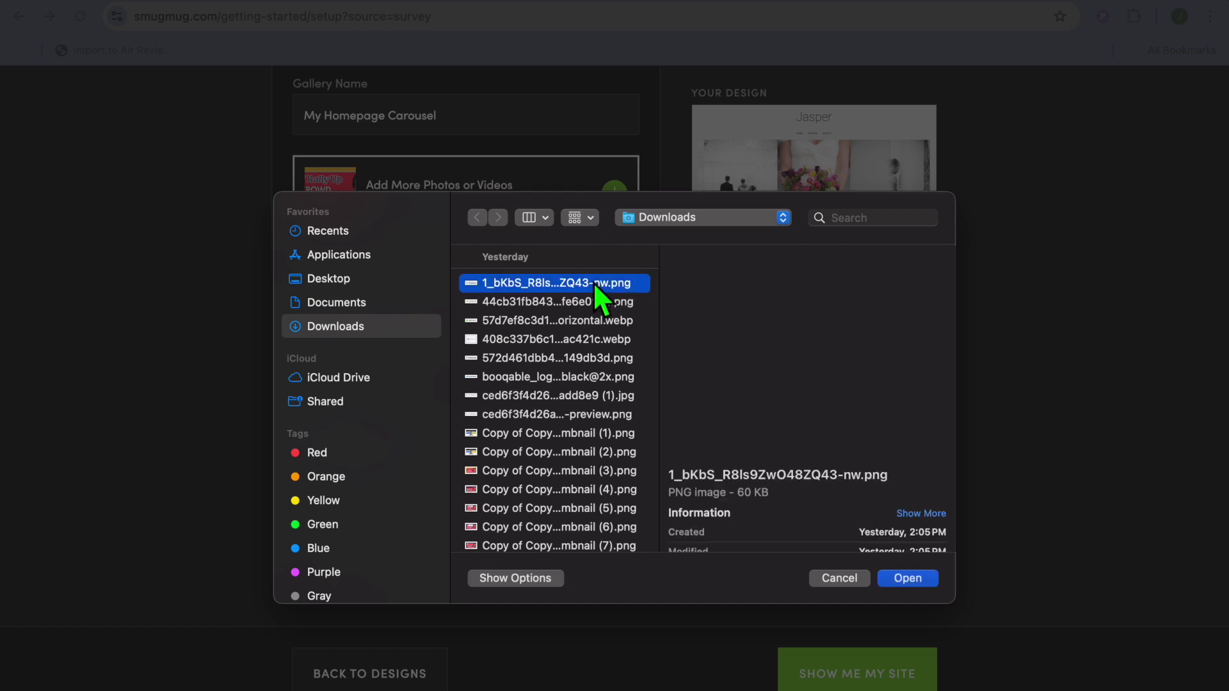
click(593, 304)
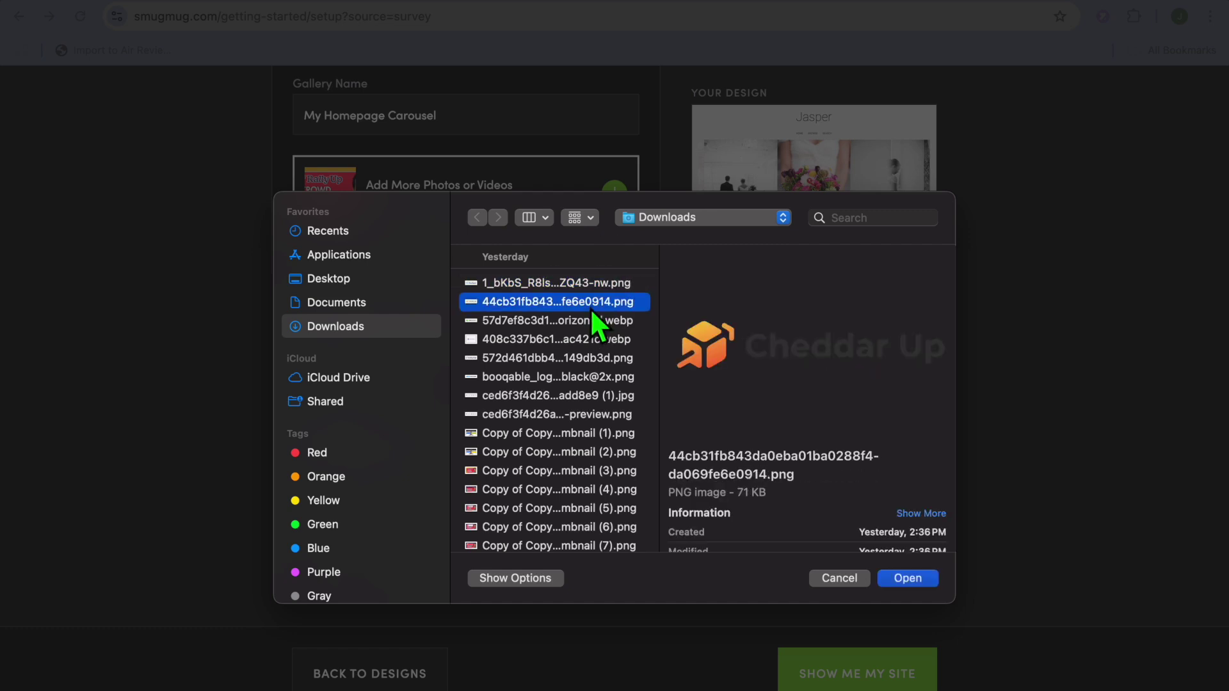
click(586, 400)
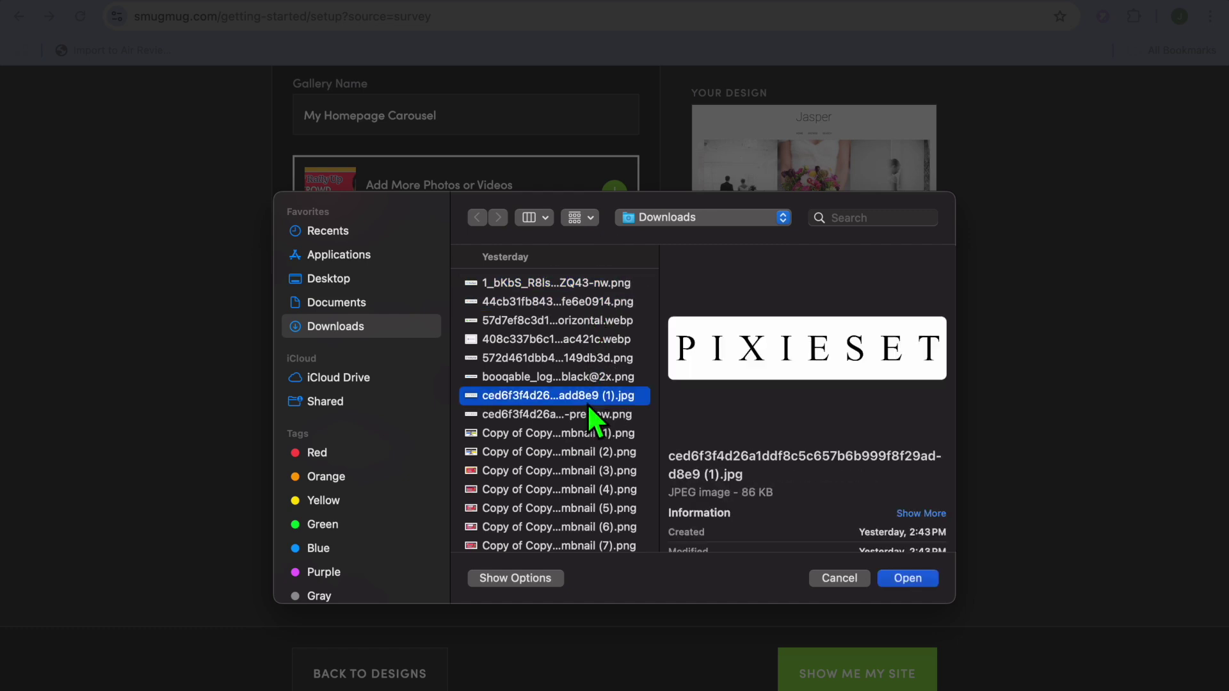
click(590, 379)
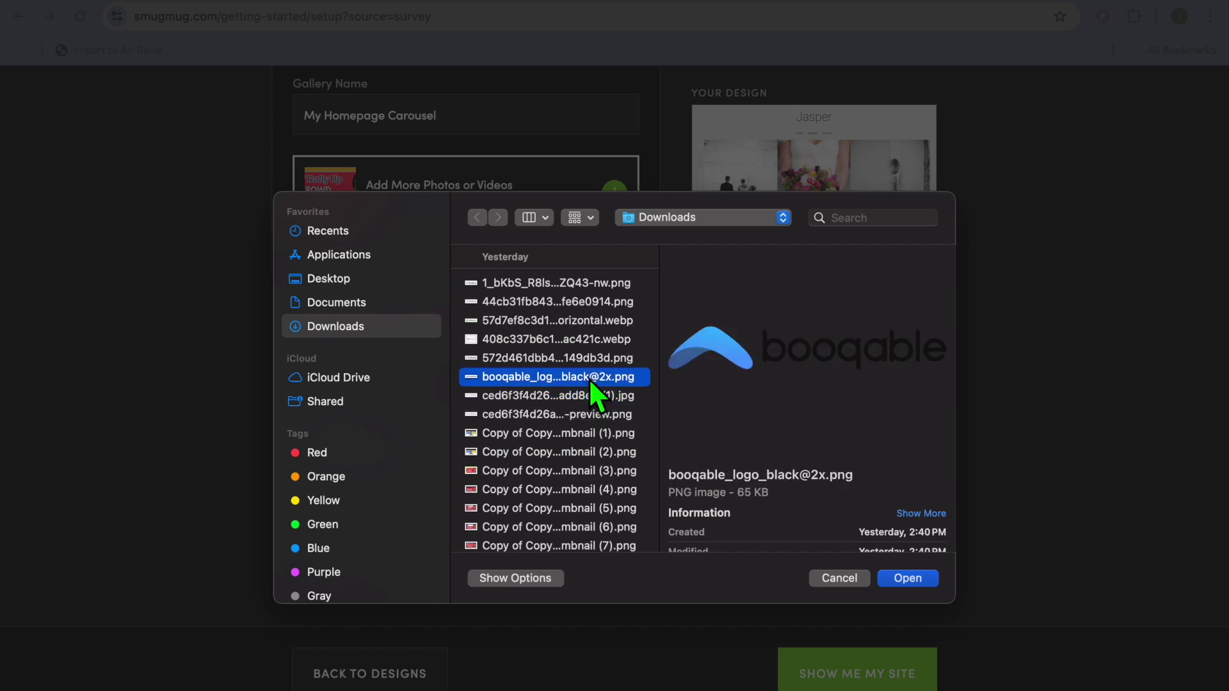
click(911, 583)
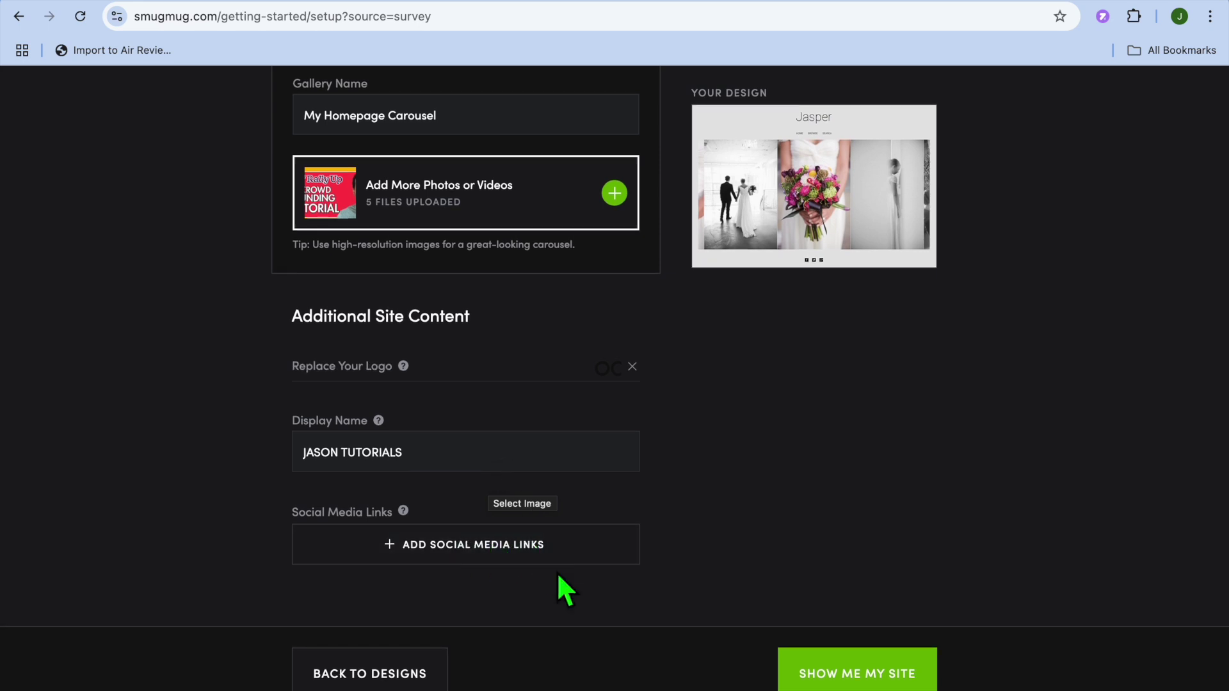
click(865, 675)
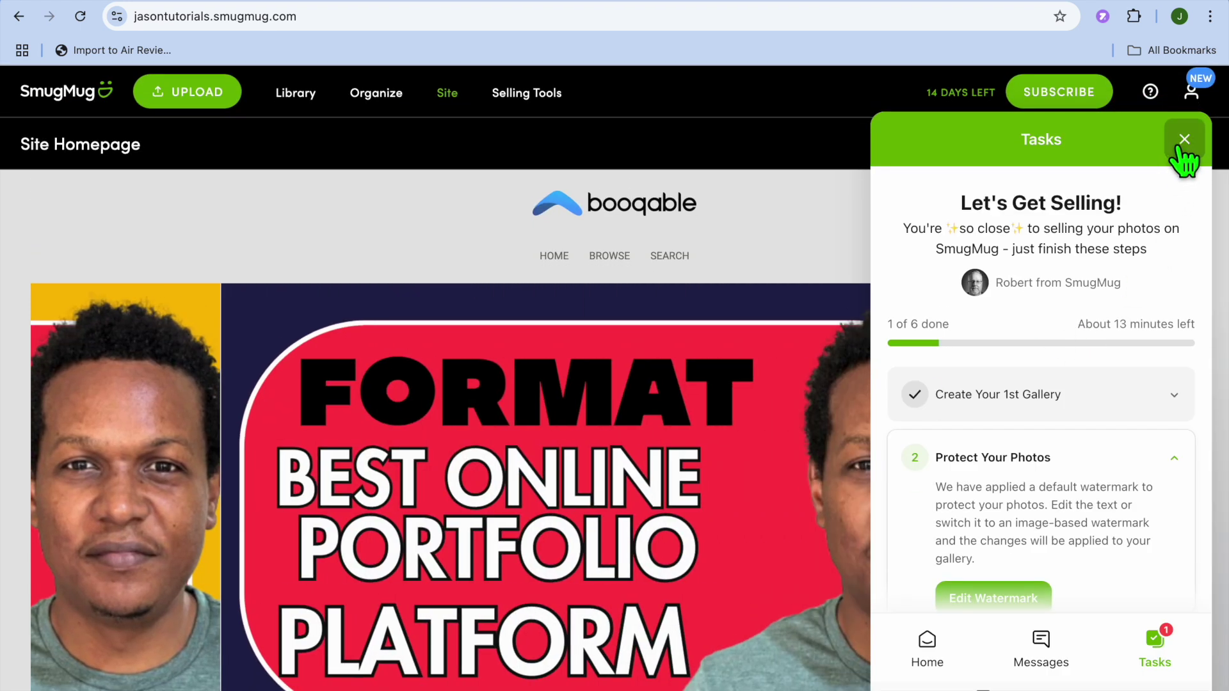
- Close the selling task list and open the site's design customizer, dismissing its introductory tour
click(1183, 140)
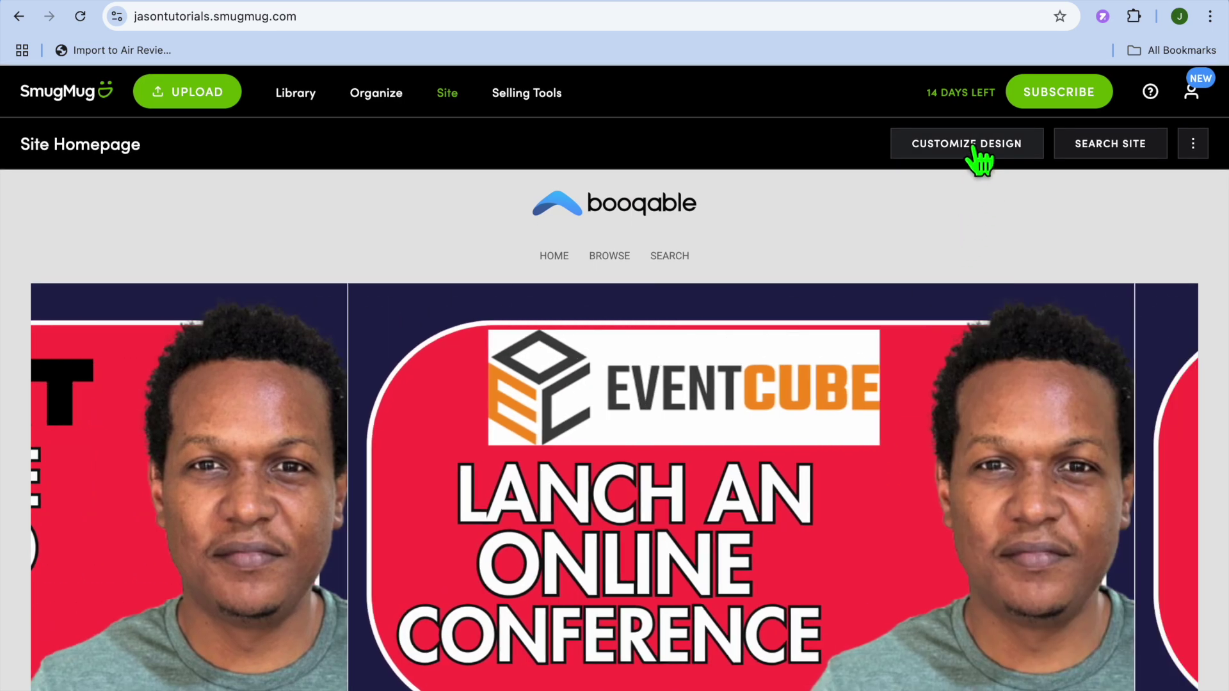
click(973, 146)
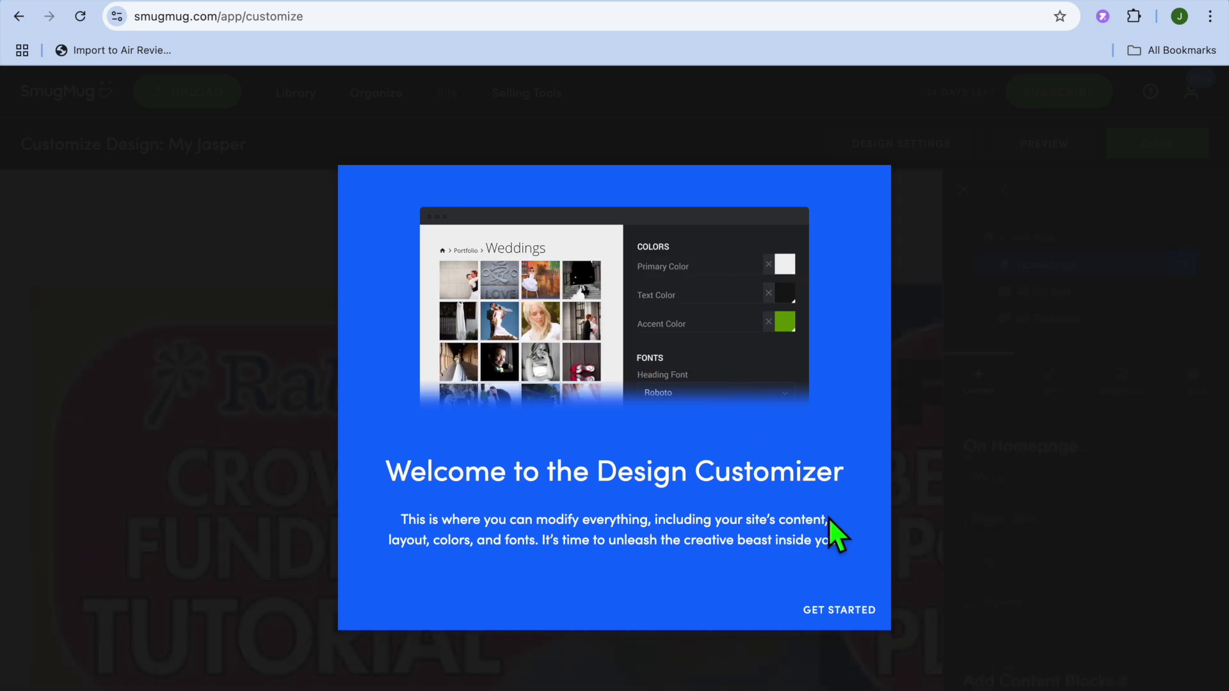
click(850, 612)
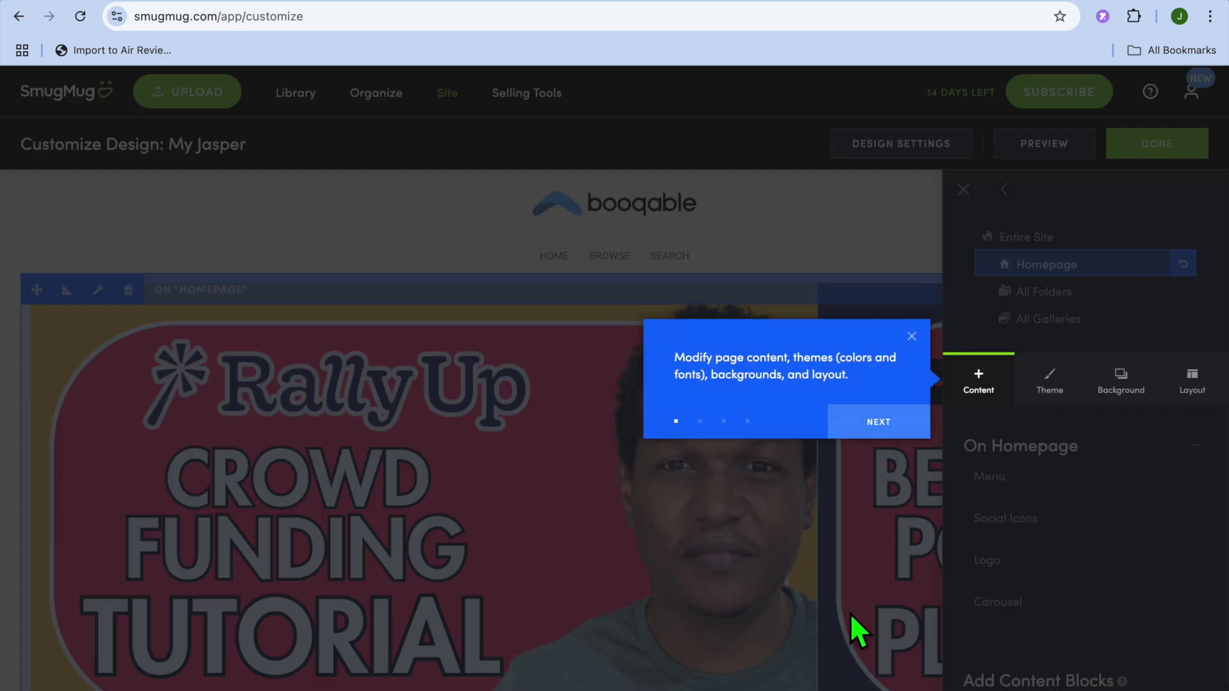
click(912, 336)
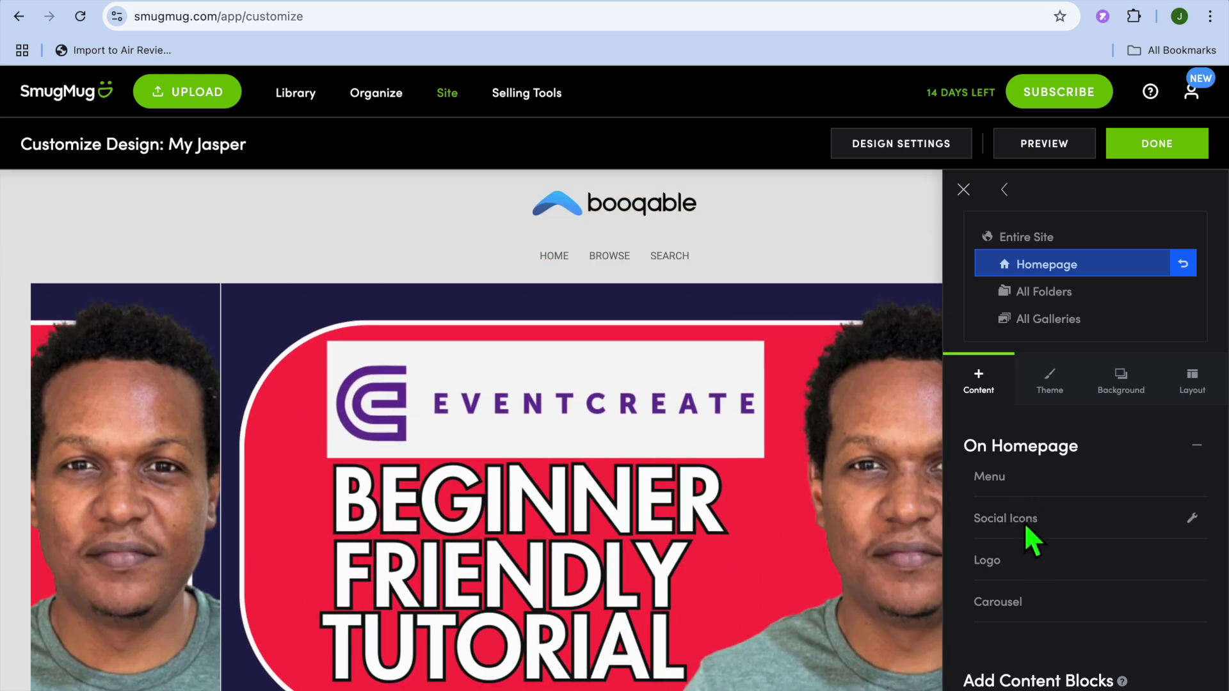
click(1193, 520)
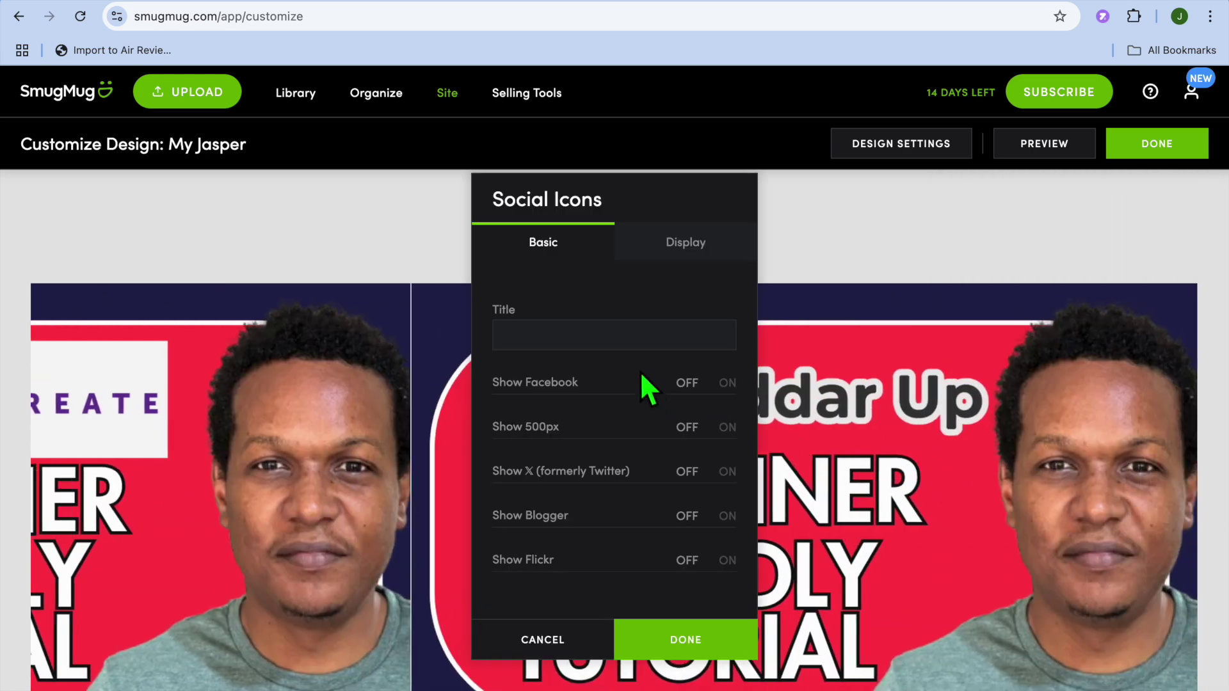
click(727, 384)
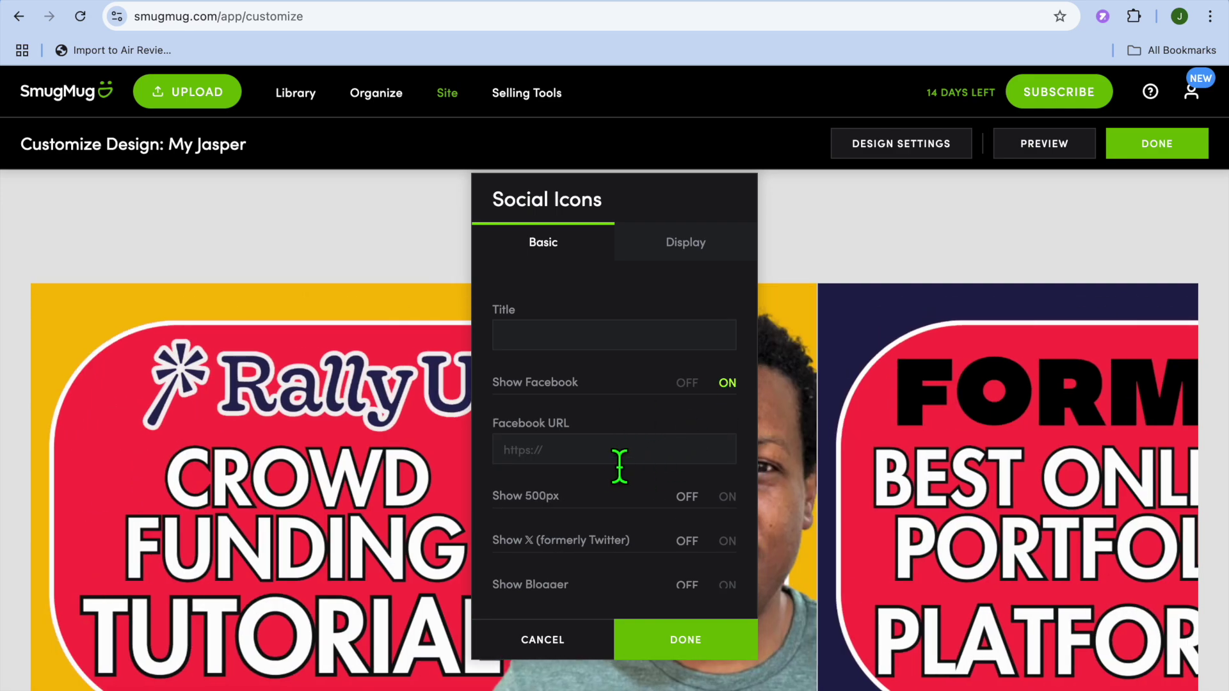
scroll(661, 508, down, 5)
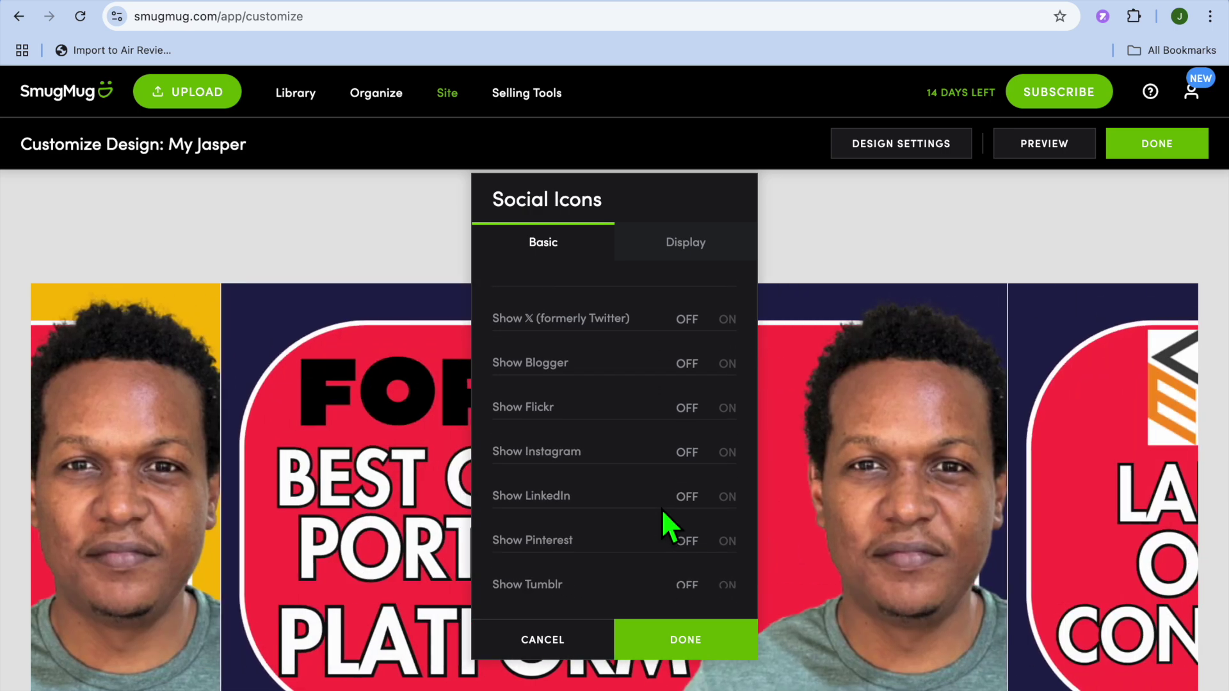
click(545, 640)
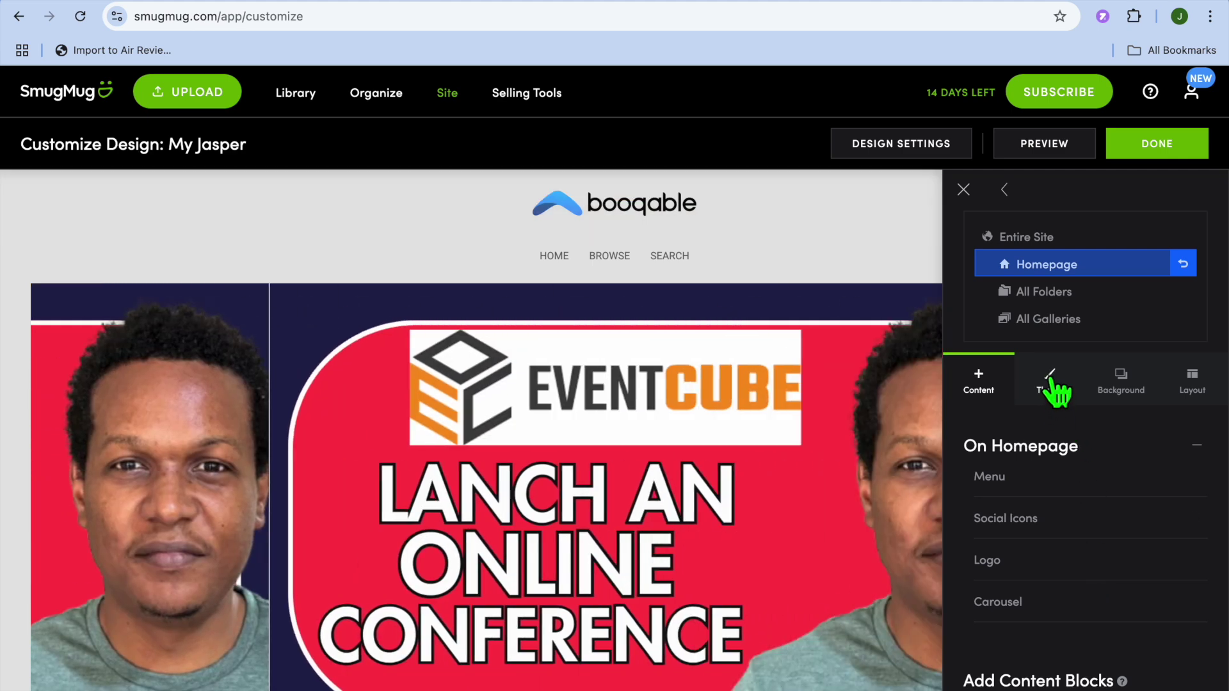
- Review the homepage's existing content and the available content blocks, expanding the Galleries and Photos categories
scroll(1077, 536, down, 6)
scroll(1075, 544, up, 4)
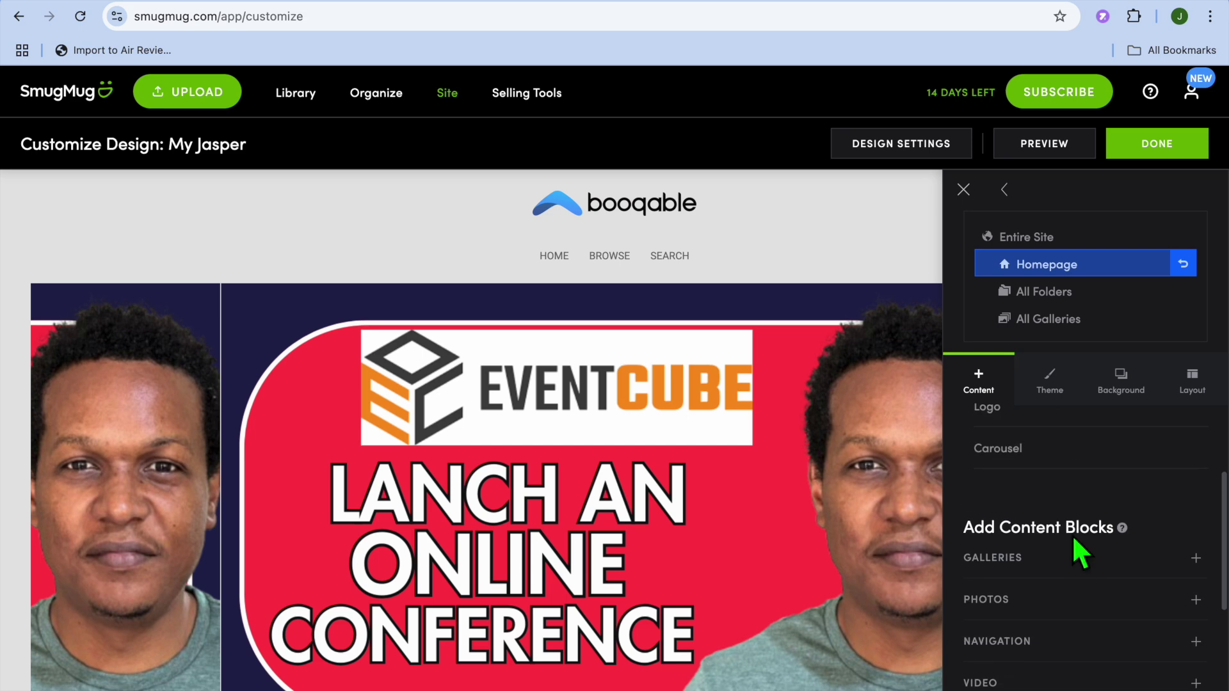
scroll(1075, 544, down, 2)
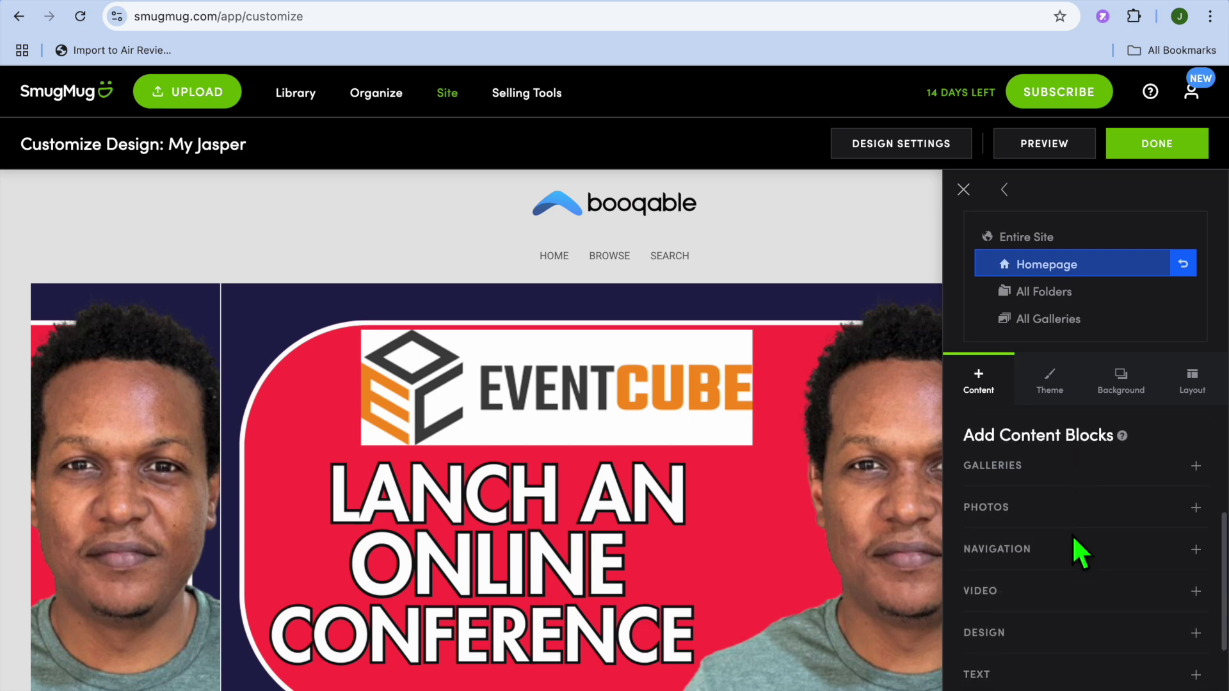
click(1050, 468)
scroll(1077, 570, down, 2)
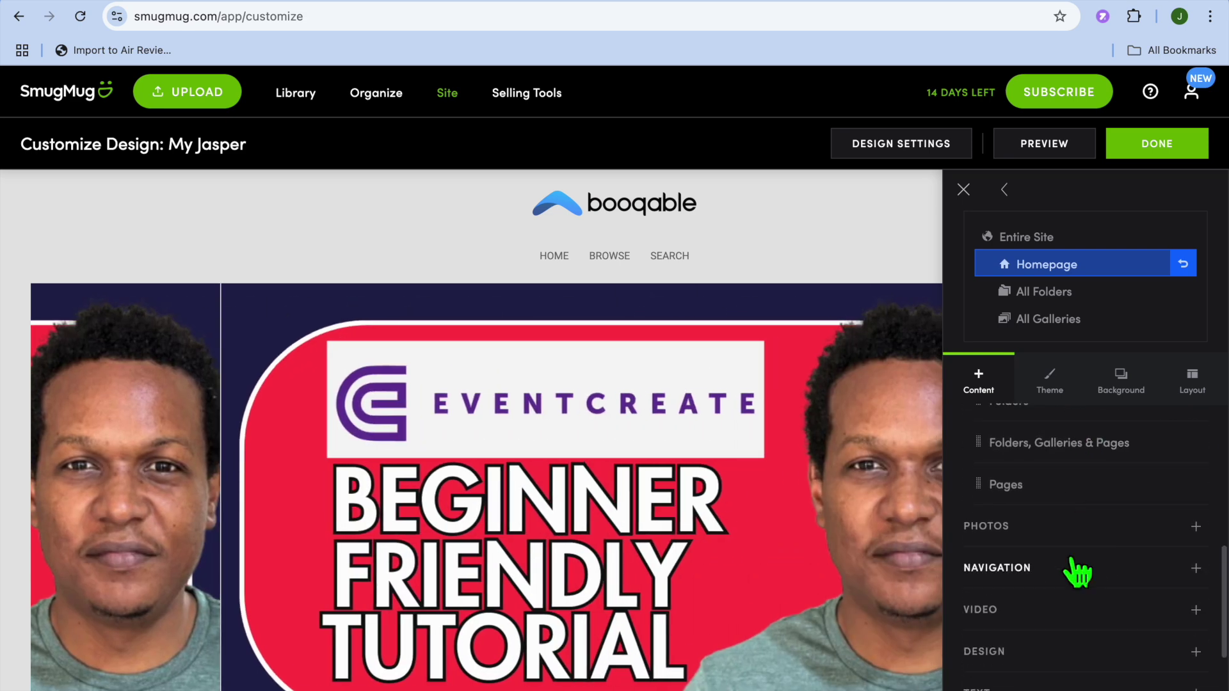
click(1051, 542)
scroll(1078, 595, down, 5)
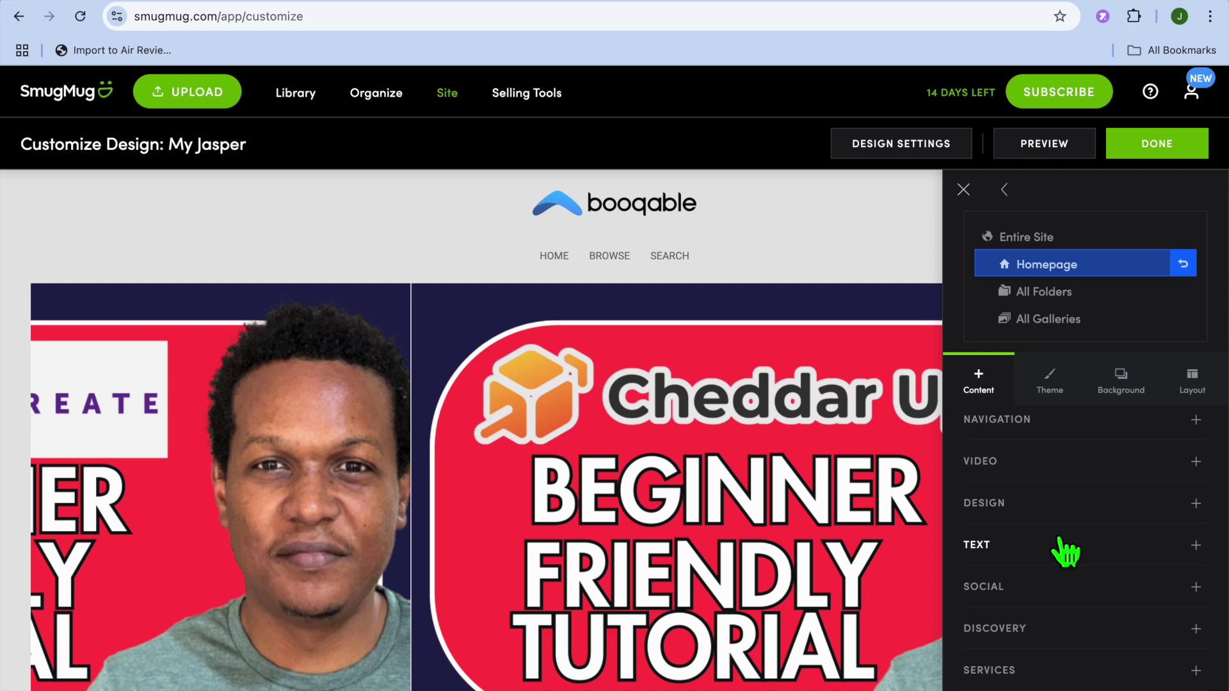
- Inspect the homepage carousel's basic settings and exit them without making changes
click(759, 510)
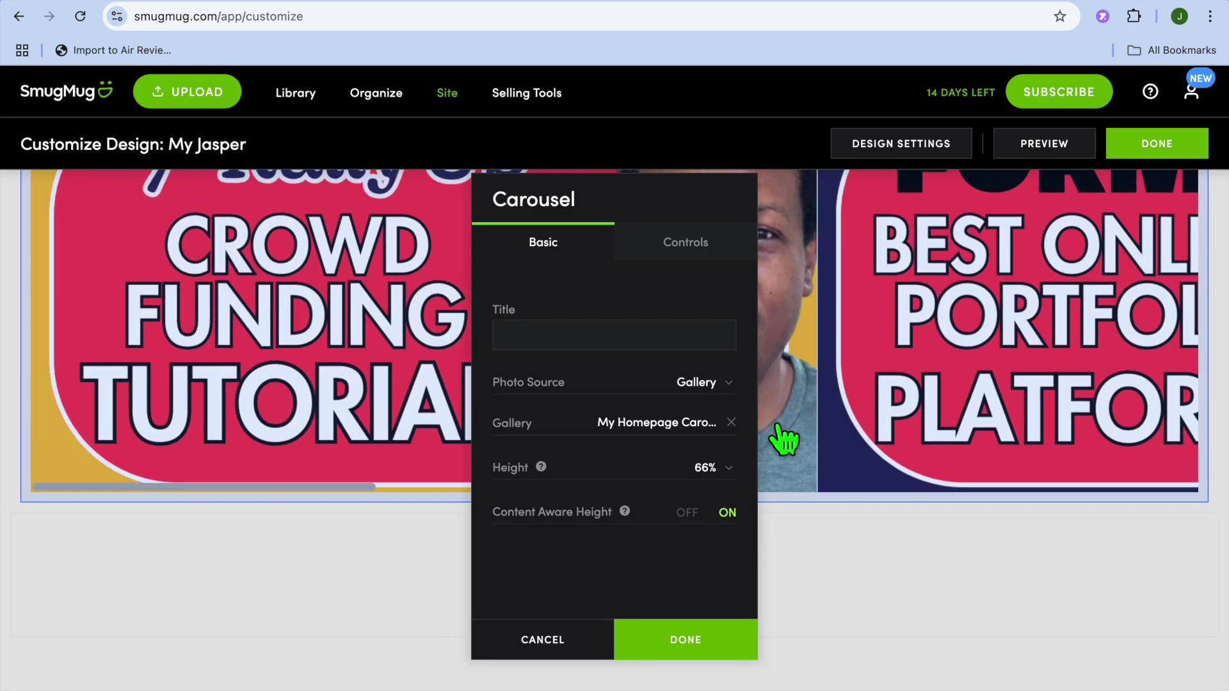
click(557, 644)
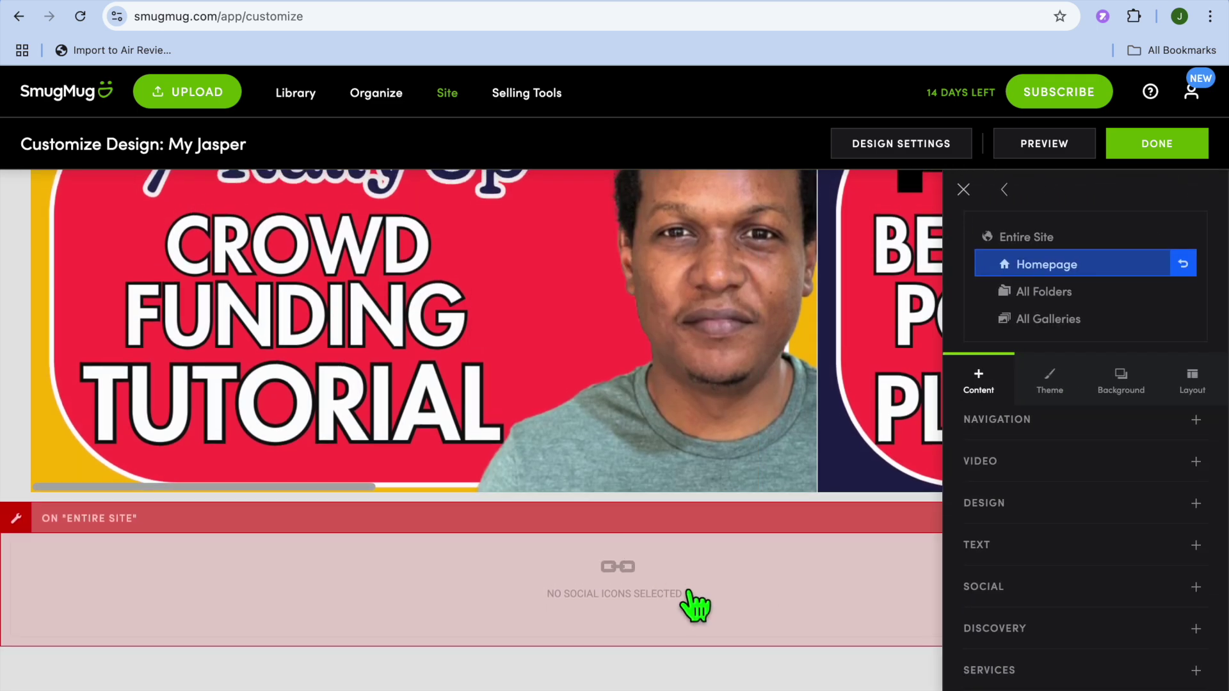
scroll(802, 566, up, 4)
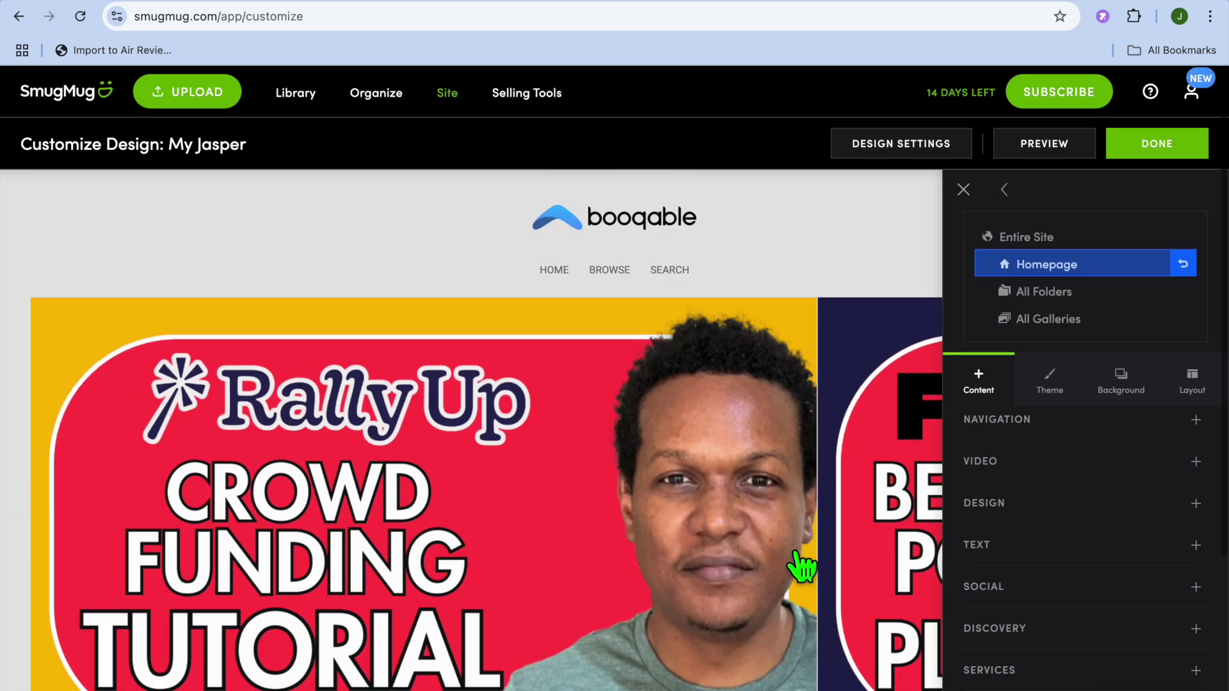
- Close the homepage customization options and finish customizing, saving the design changes for later
click(967, 192)
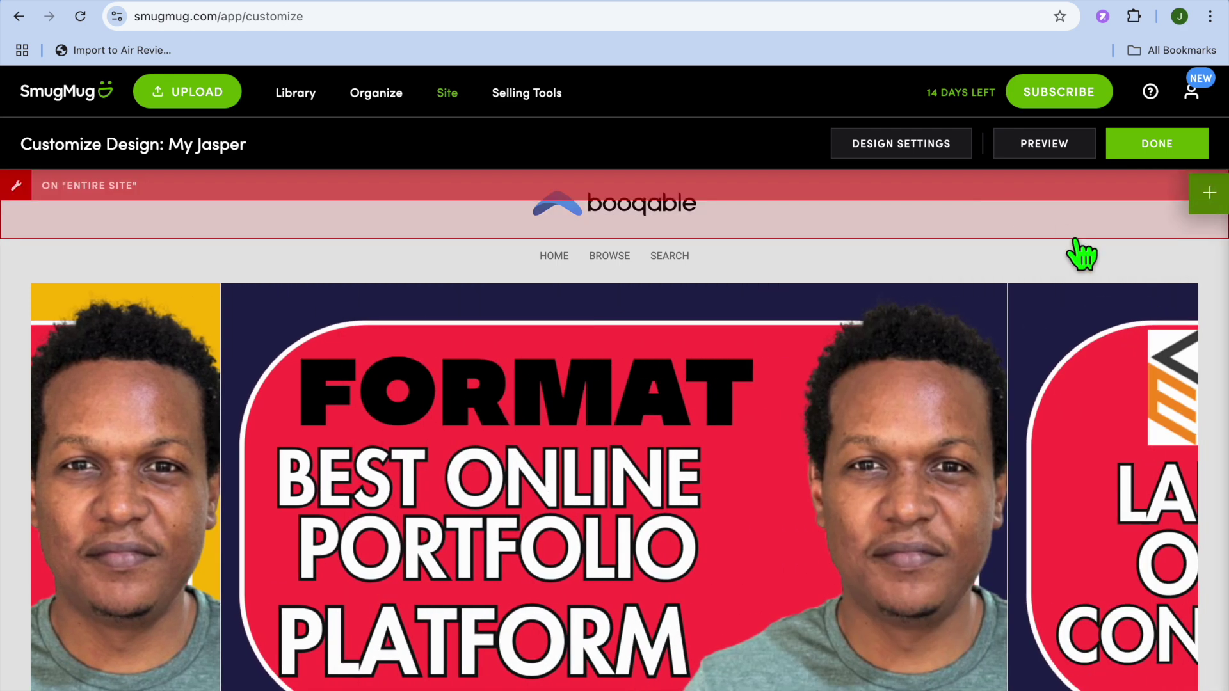
click(1158, 146)
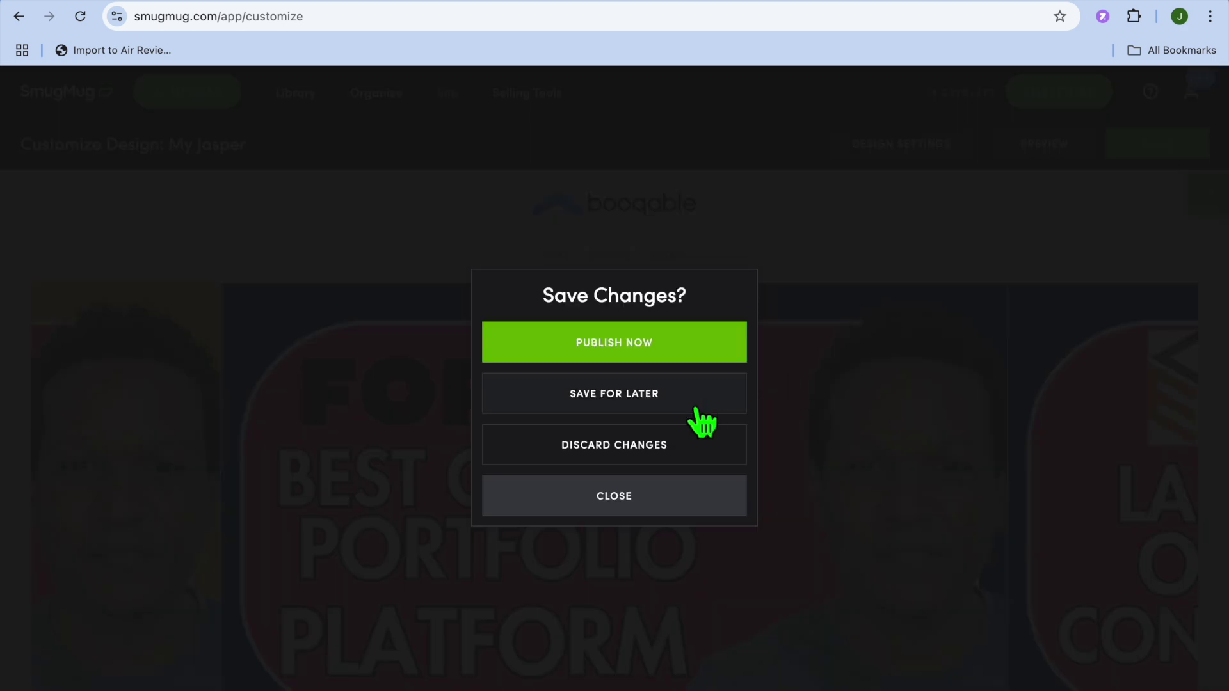
click(690, 386)
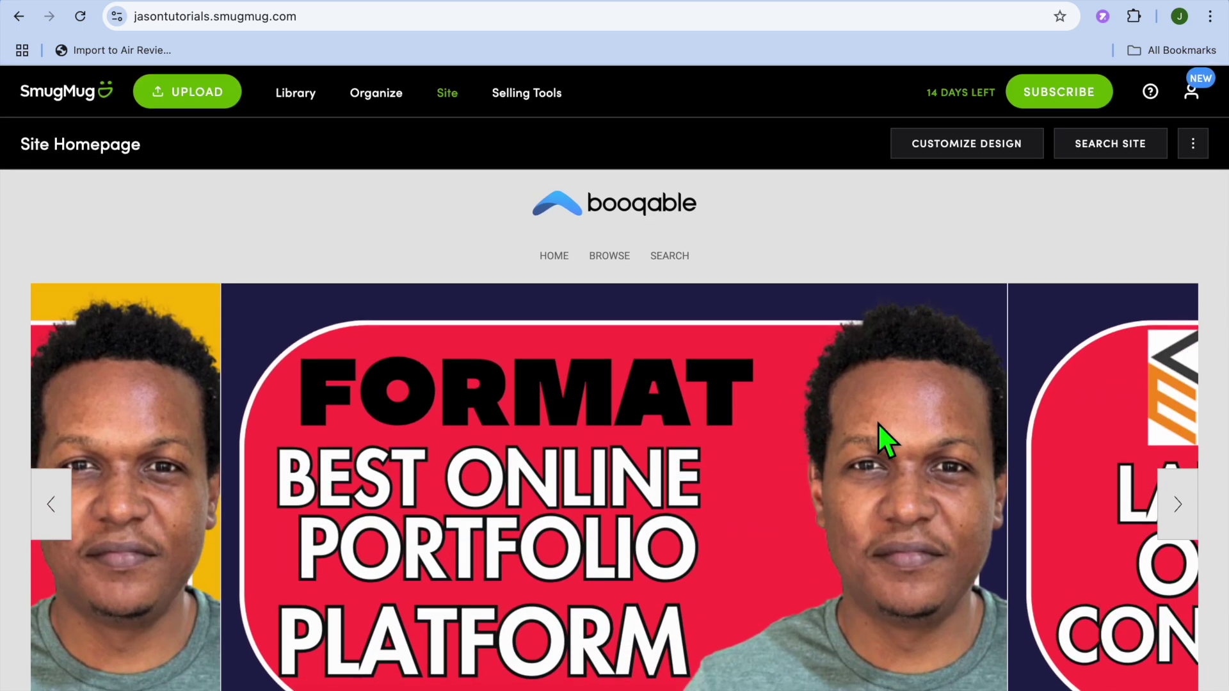
- Check the site homepage's additional design options and view the media library
click(1198, 153)
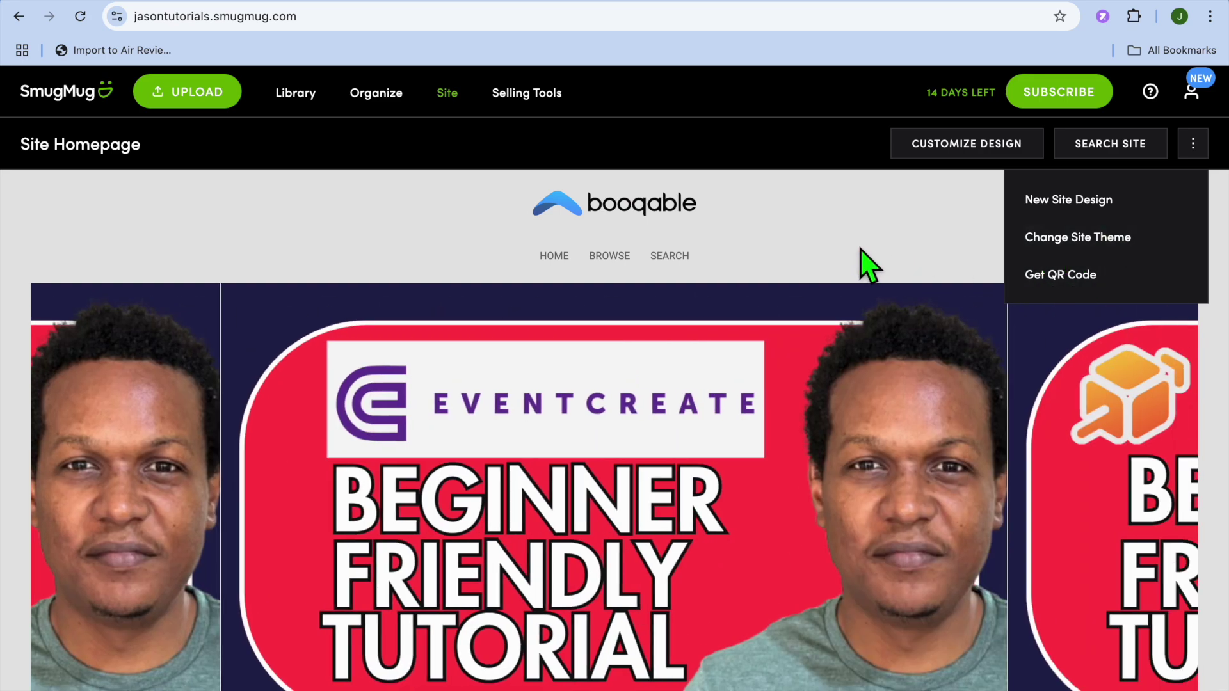
click(844, 250)
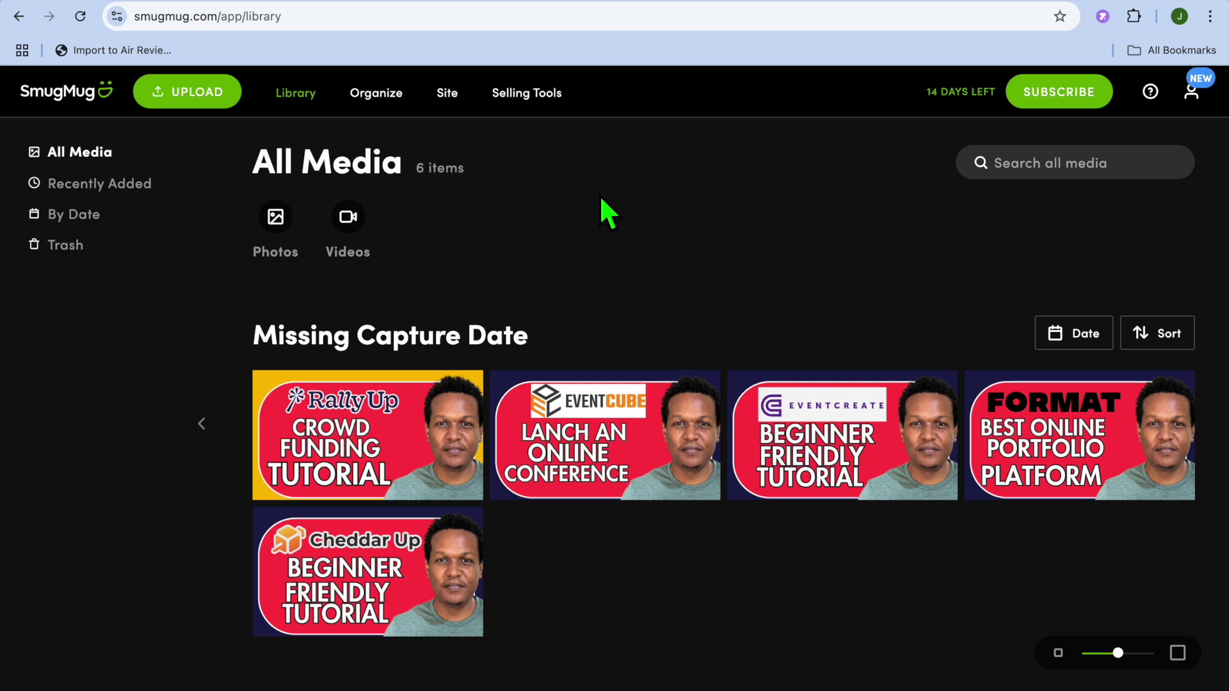
- Look through the selling tools and expand the Starter Pricelist's details in the pricelist manager
click(526, 95)
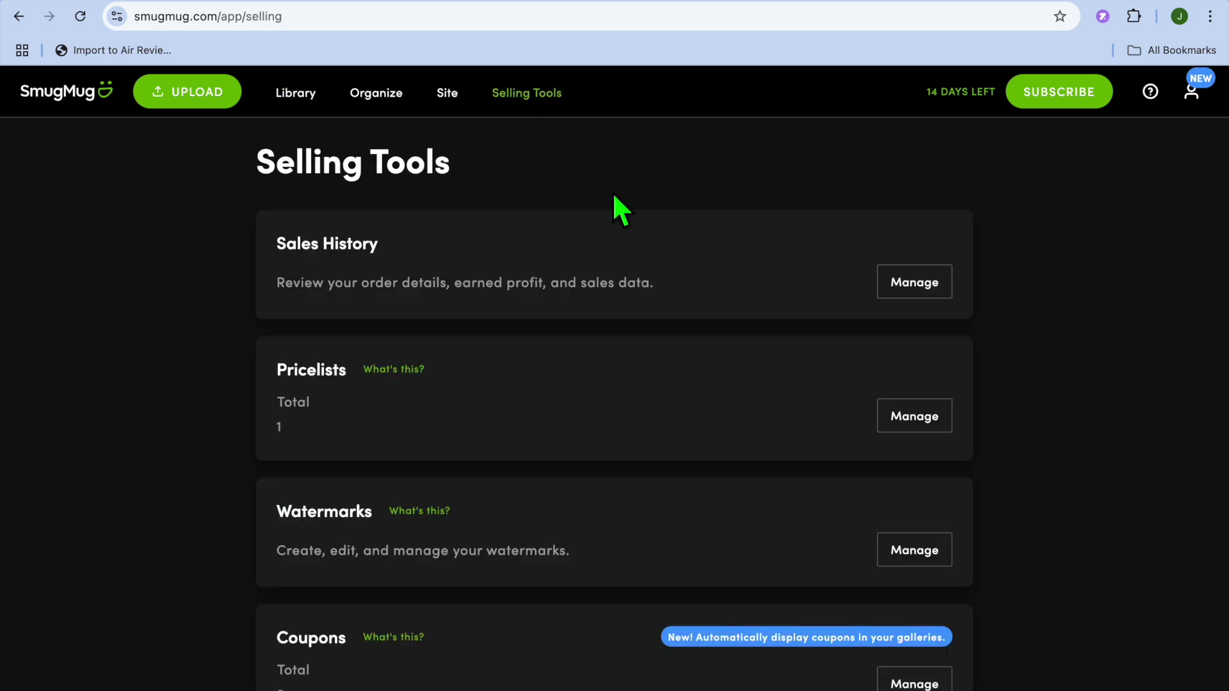
scroll(618, 225, down, 3)
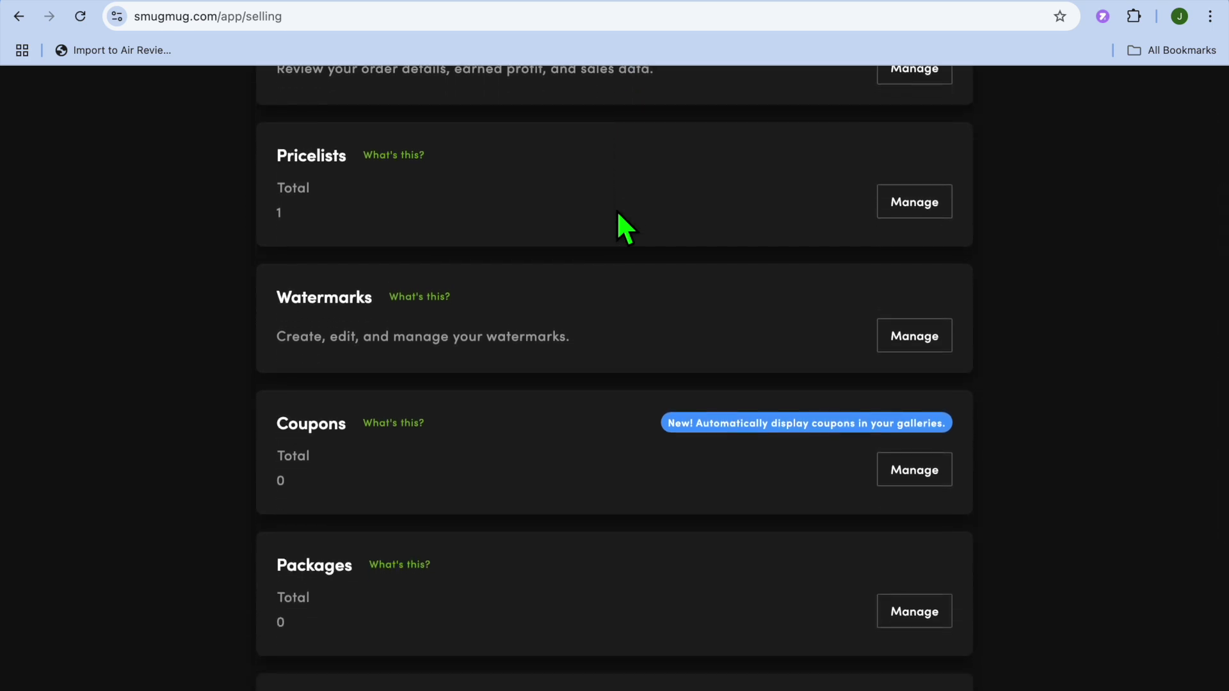
click(915, 207)
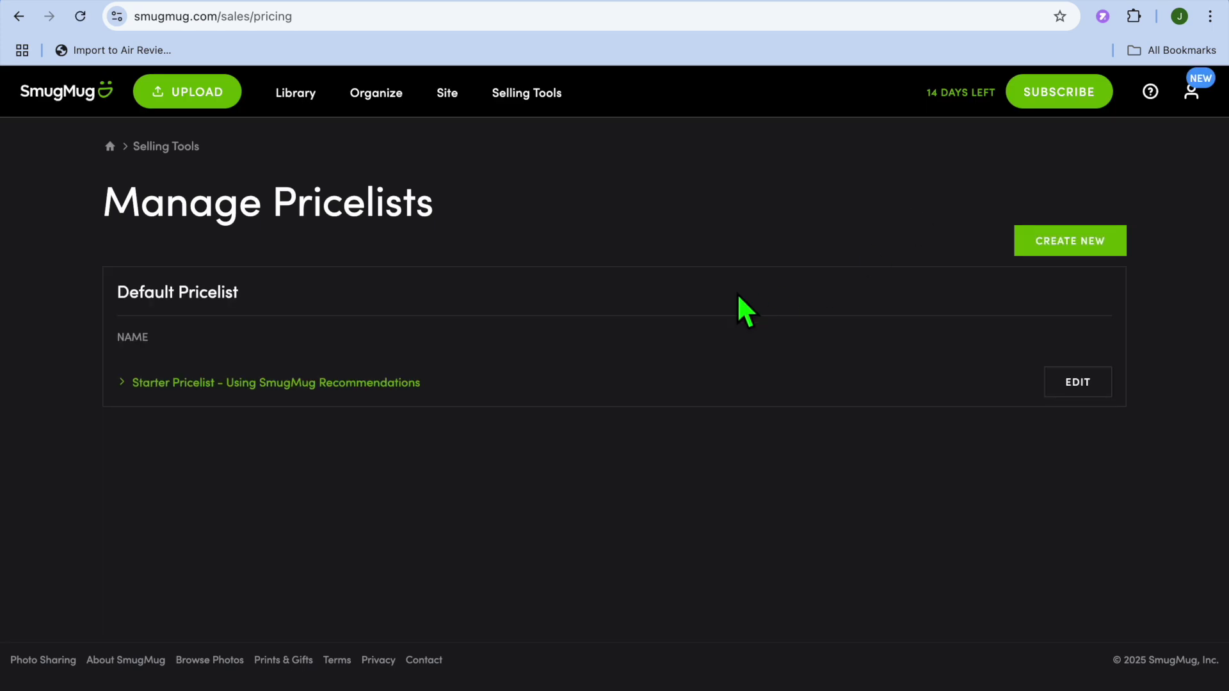
click(363, 407)
scroll(539, 444, down, 3)
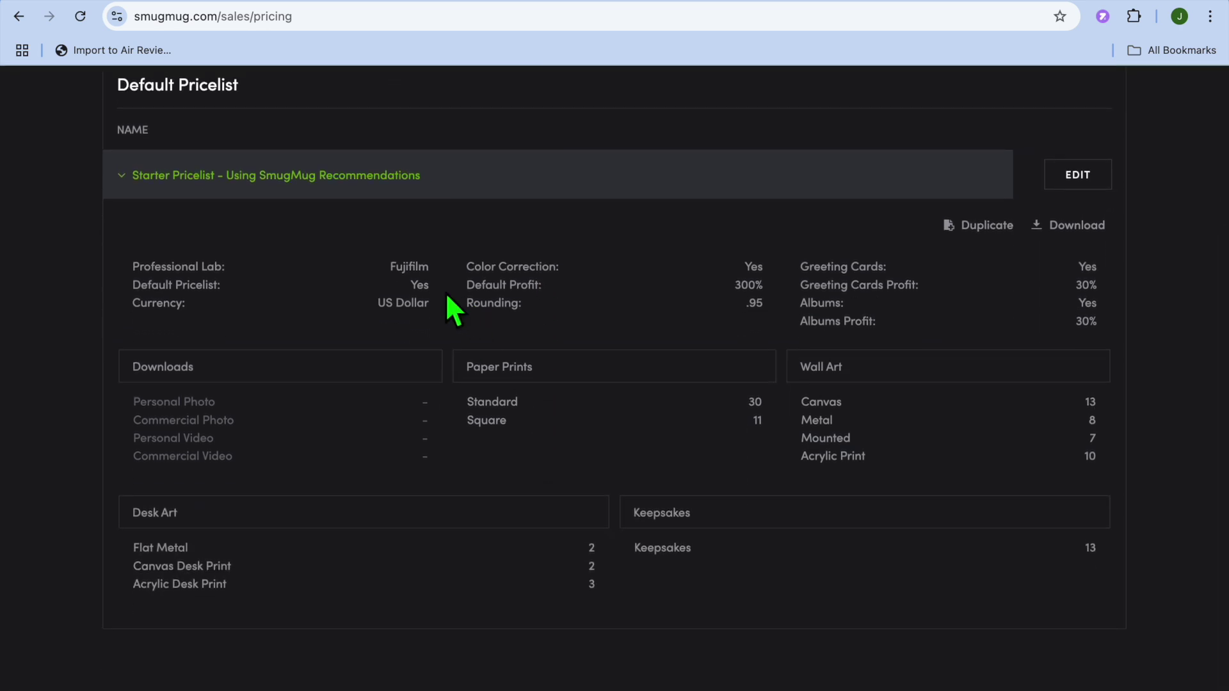
- Open the Starter Pricelist for editing and review its product categories, currency, profit, rounding and print lab settings
click(1077, 183)
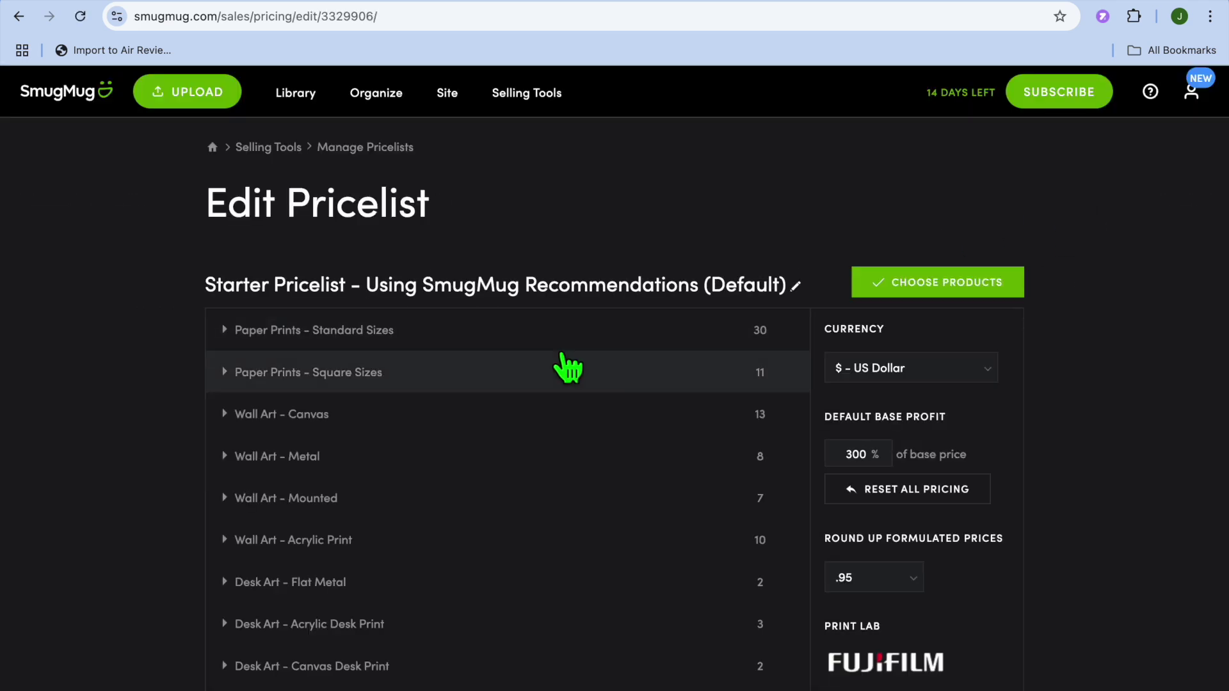
scroll(567, 368, down, 3)
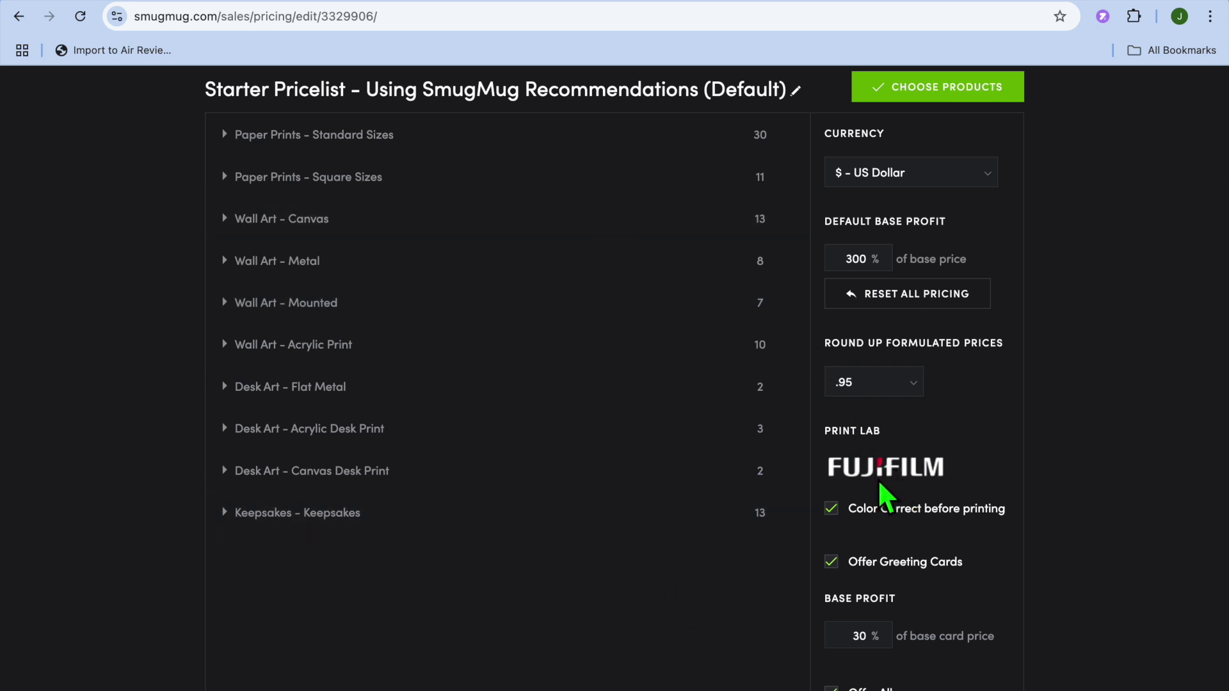
scroll(925, 483, down, 2)
scroll(922, 477, down, 2)
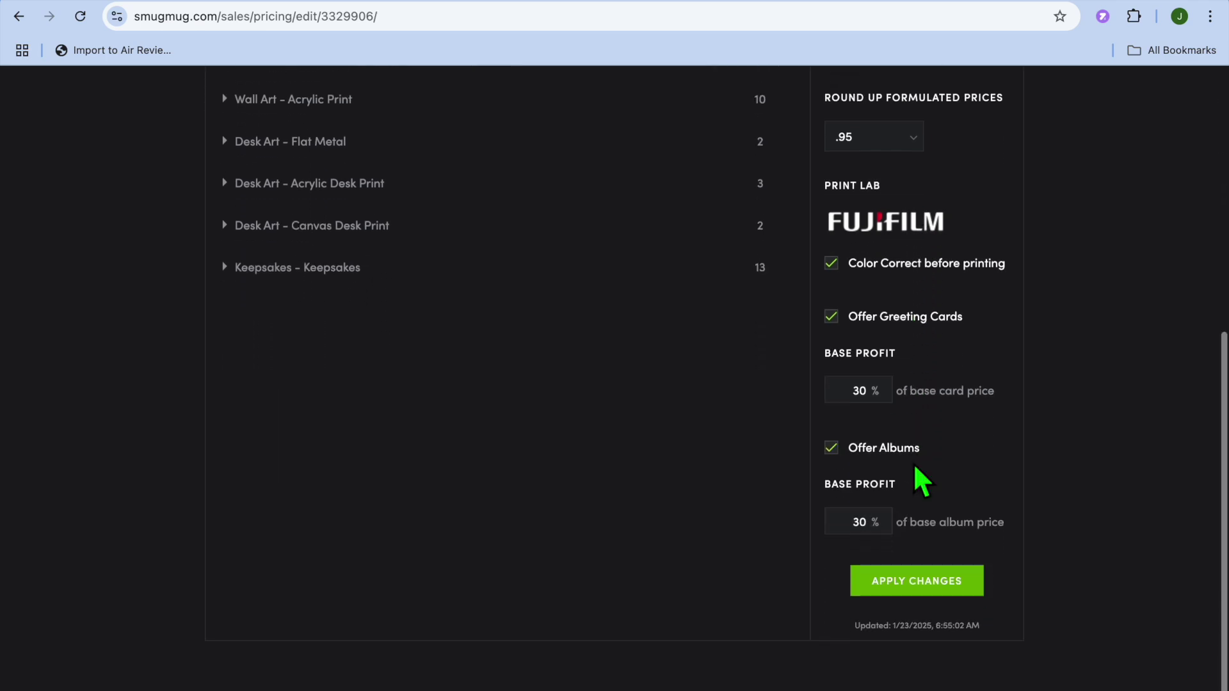
scroll(922, 472, up, 7)
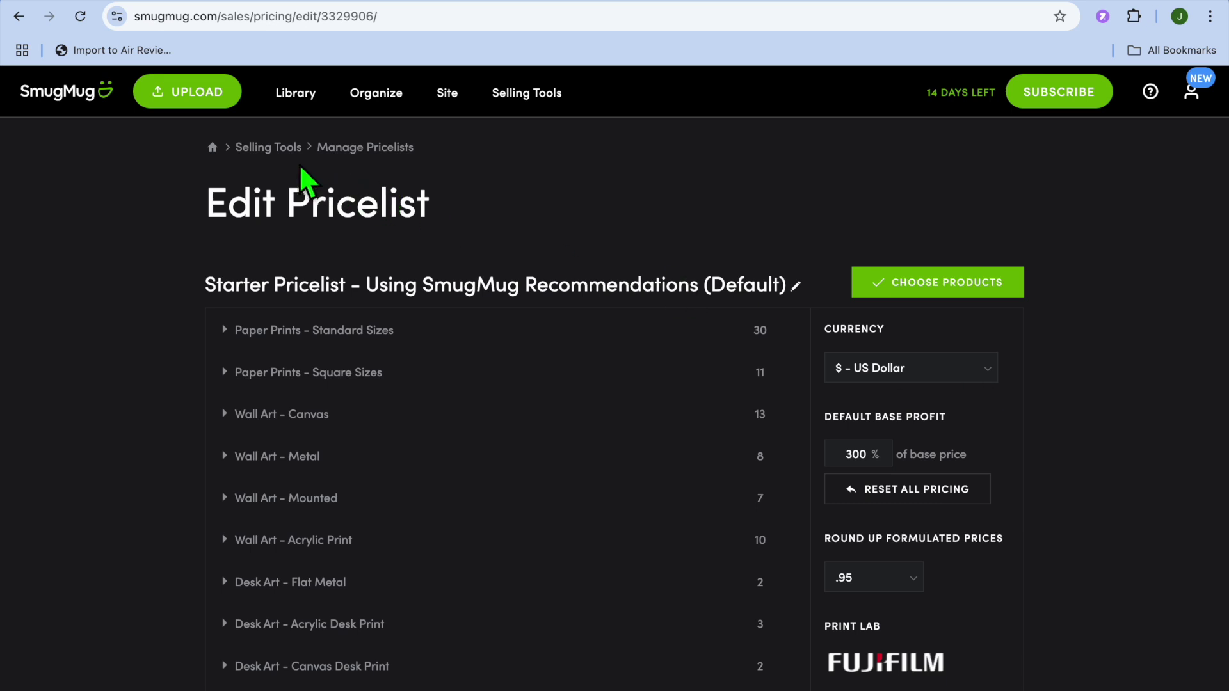
- Return to the selling tools and review the Finances account settings for payments, taxes and credit card
click(277, 148)
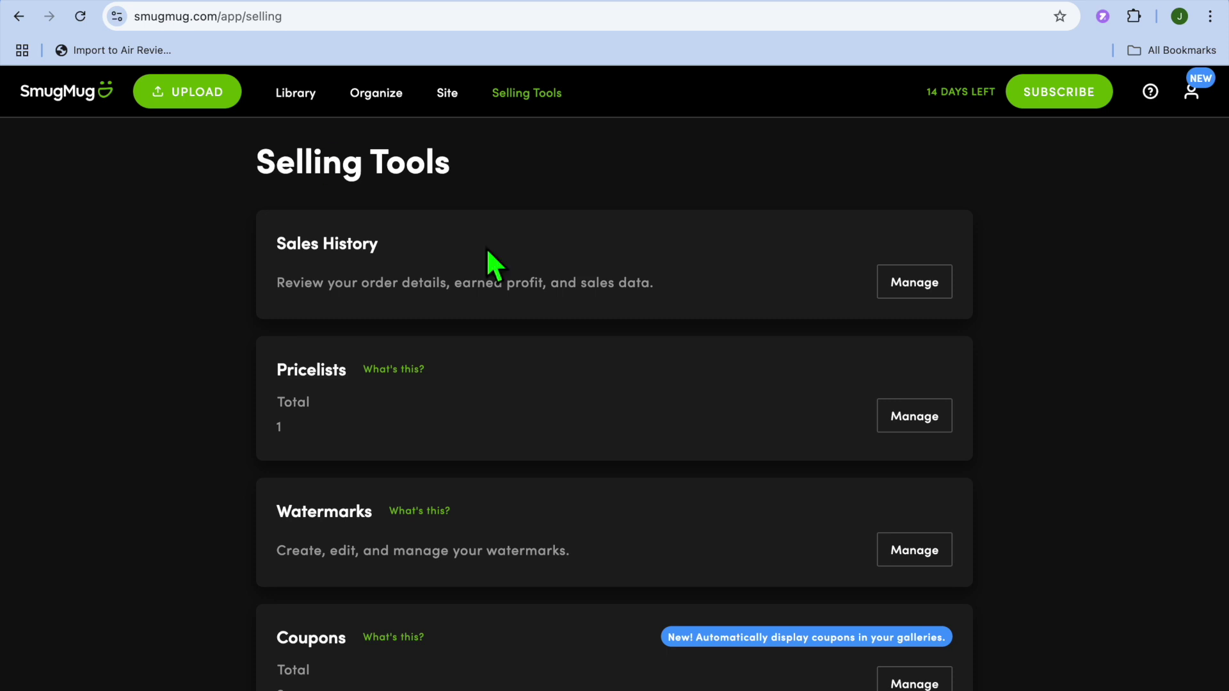
scroll(538, 337, down, 9)
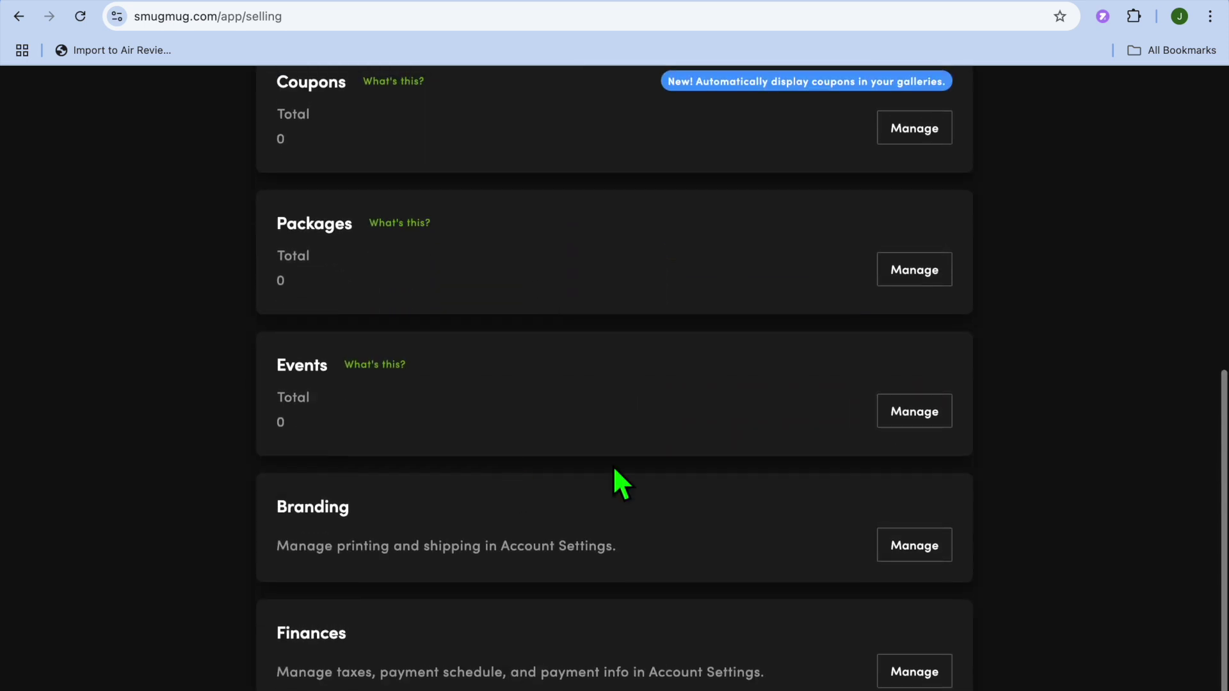
click(922, 675)
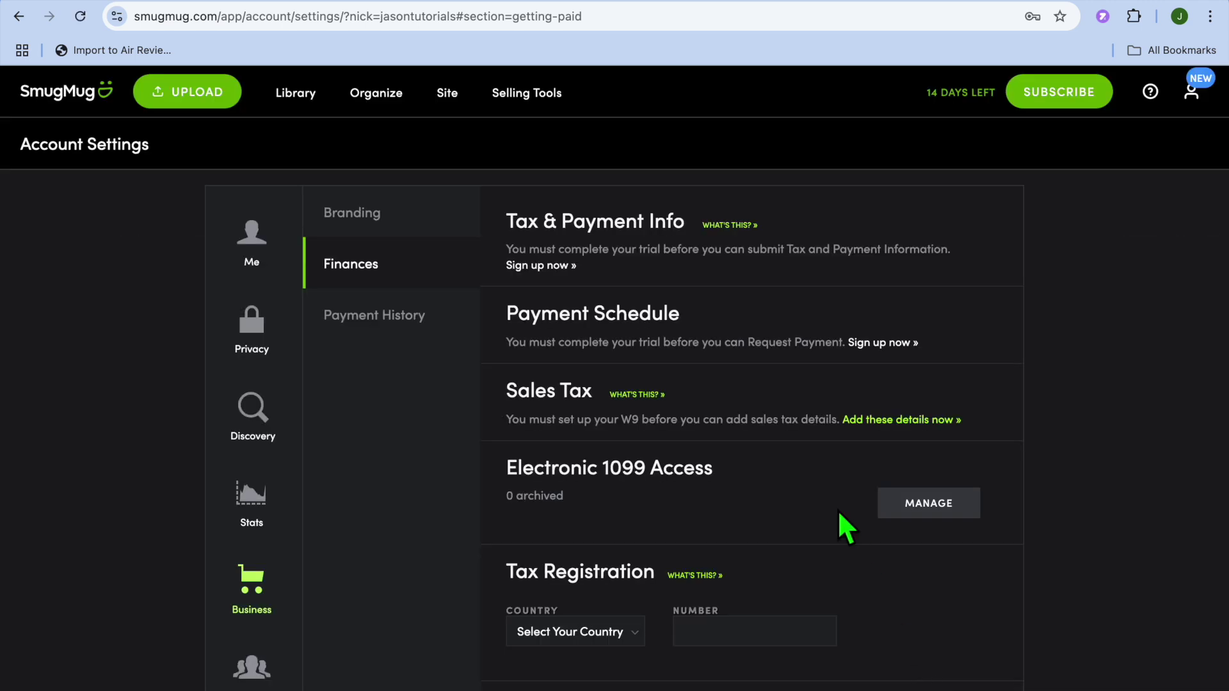
scroll(837, 510, down, 2)
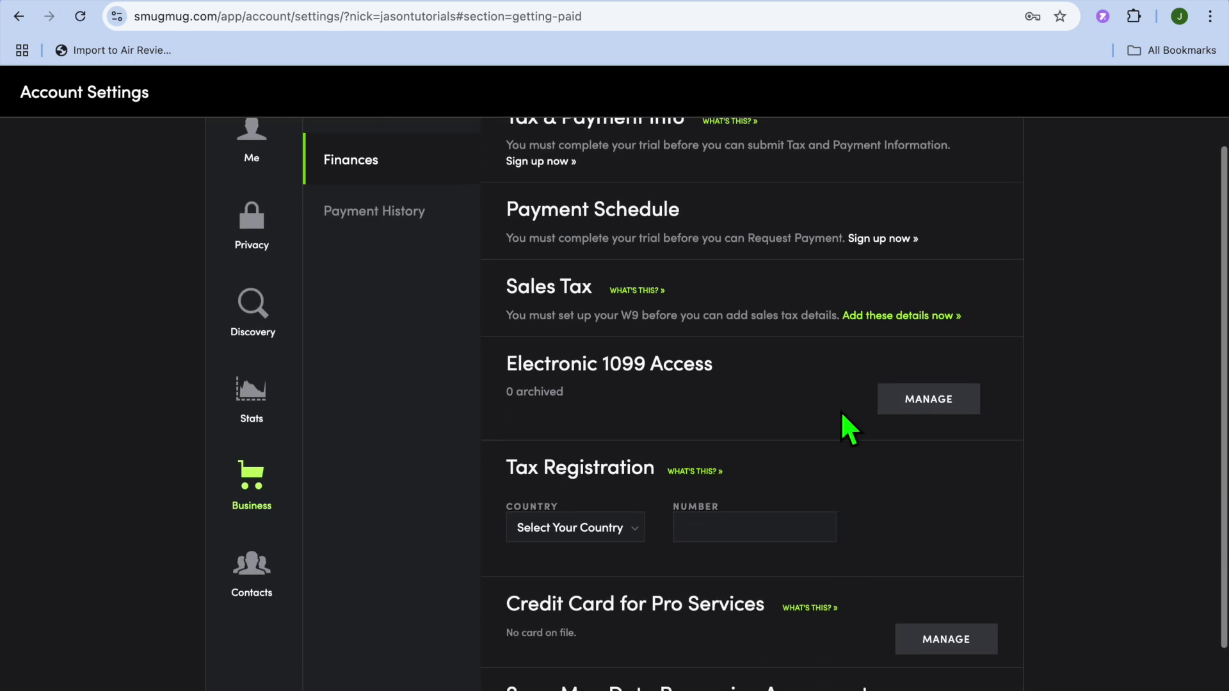
scroll(847, 229, up, 2)
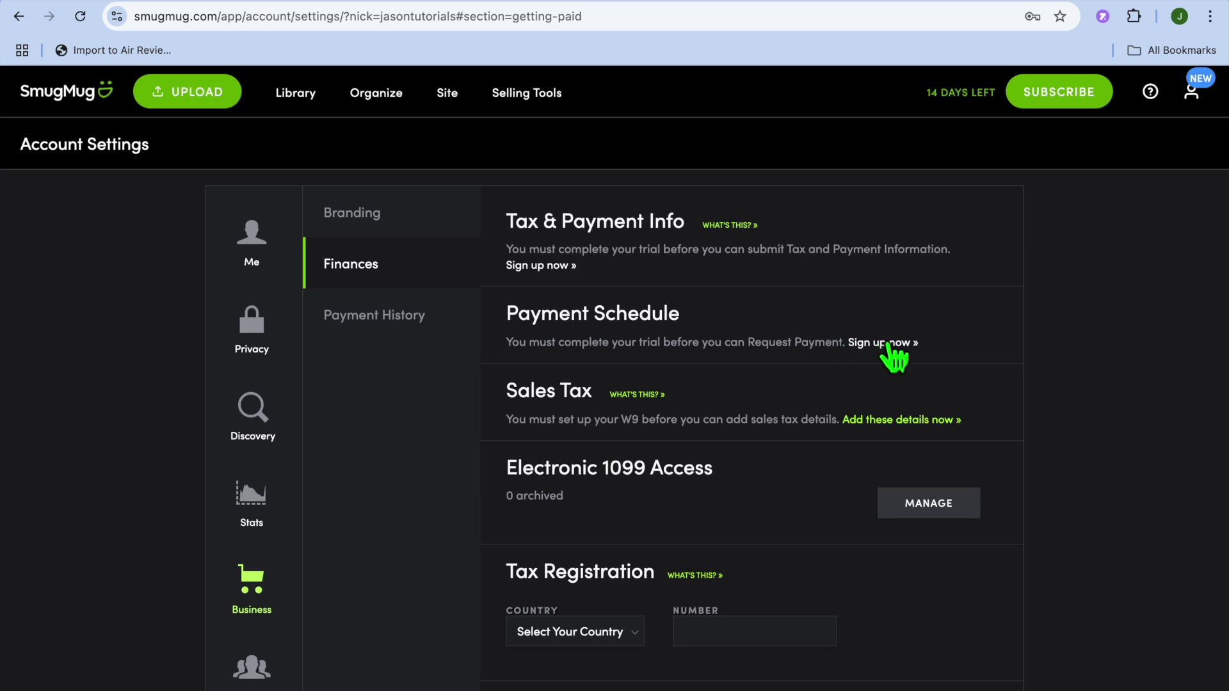
scroll(827, 378, down, 3)
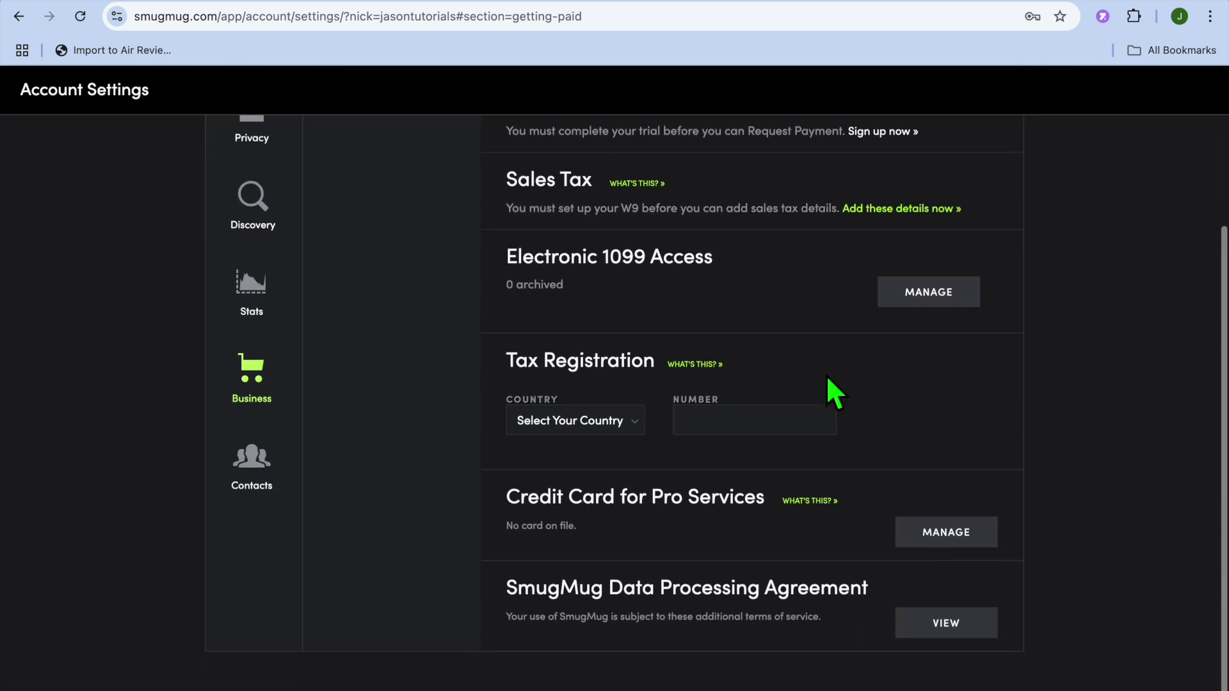
scroll(827, 379, up, 3)
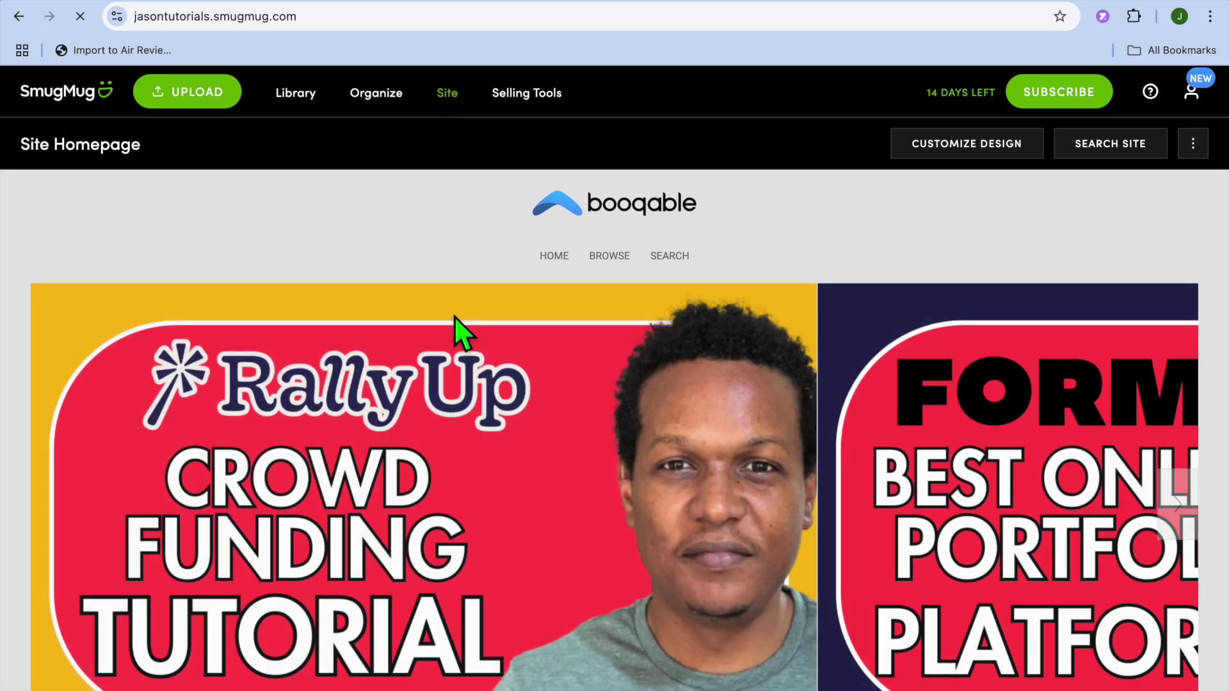
- View the site homepage and open the Organize page with the site's galleries
scroll(462, 330, down, 2)
scroll(454, 316, up, 2)
click(377, 98)
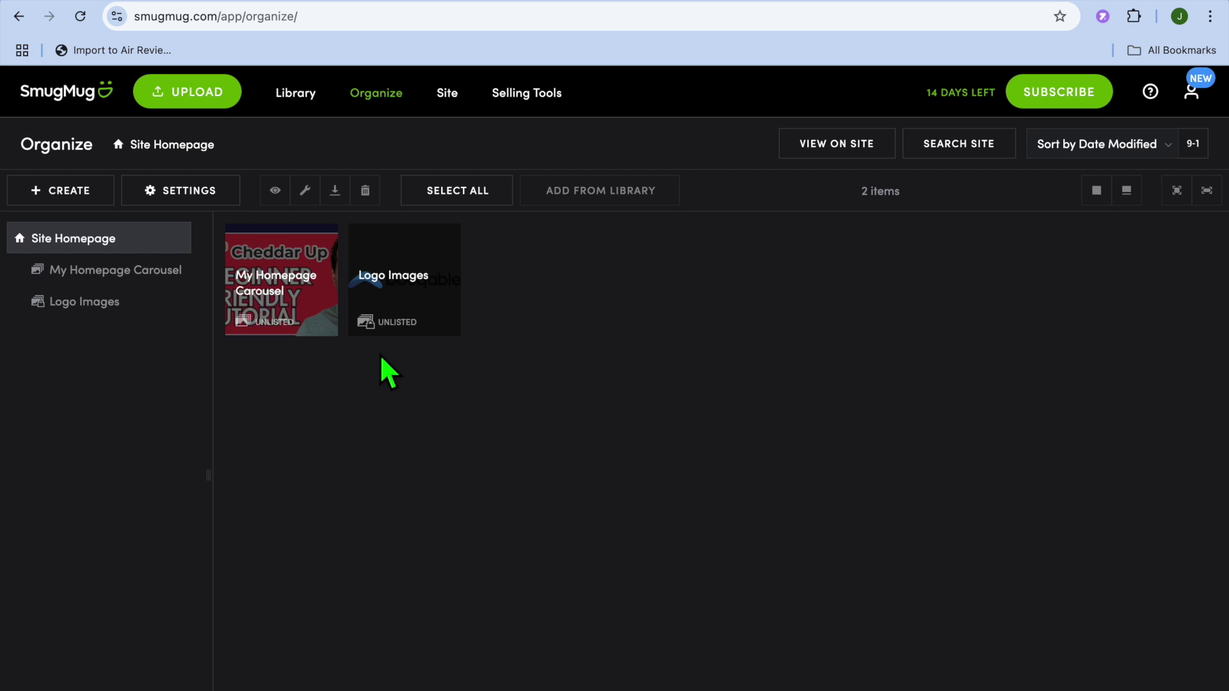